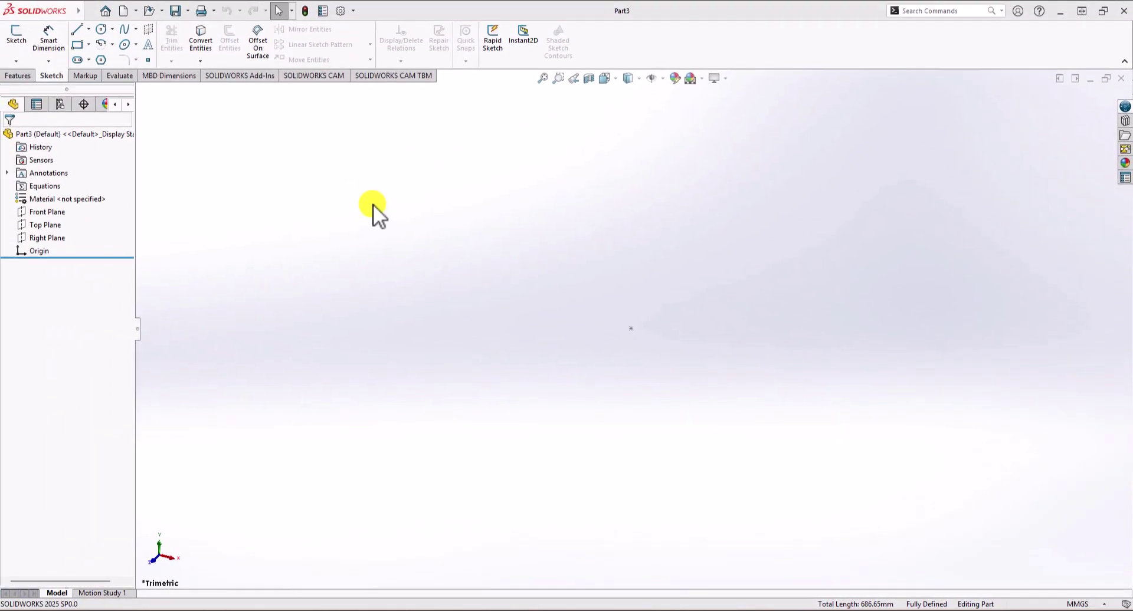
# Step: On the Front Plane, draw a closed five-line profile from the origin: bottom, short right side, slope, short top, left side
pyautogui.click(22, 37)
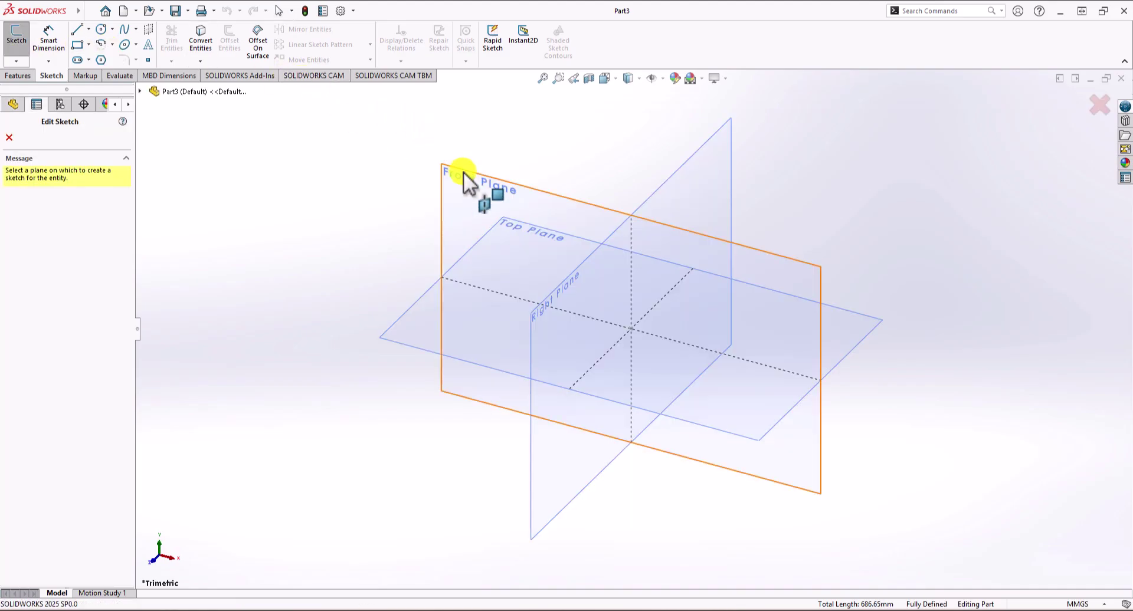
pyautogui.click(463, 177)
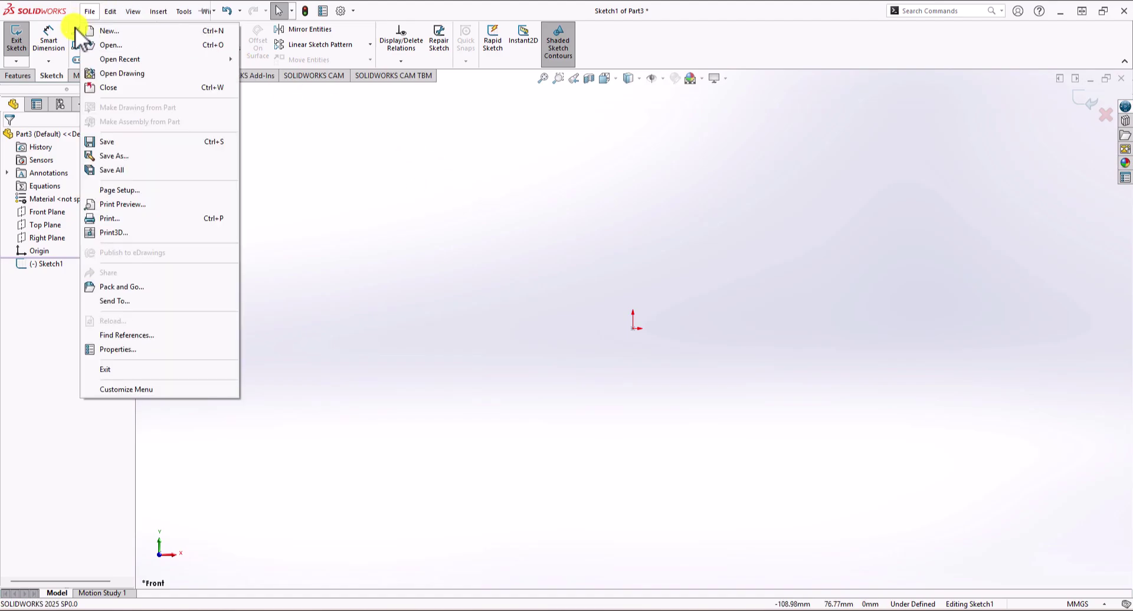
pyautogui.click(78, 32)
pyautogui.click(633, 329)
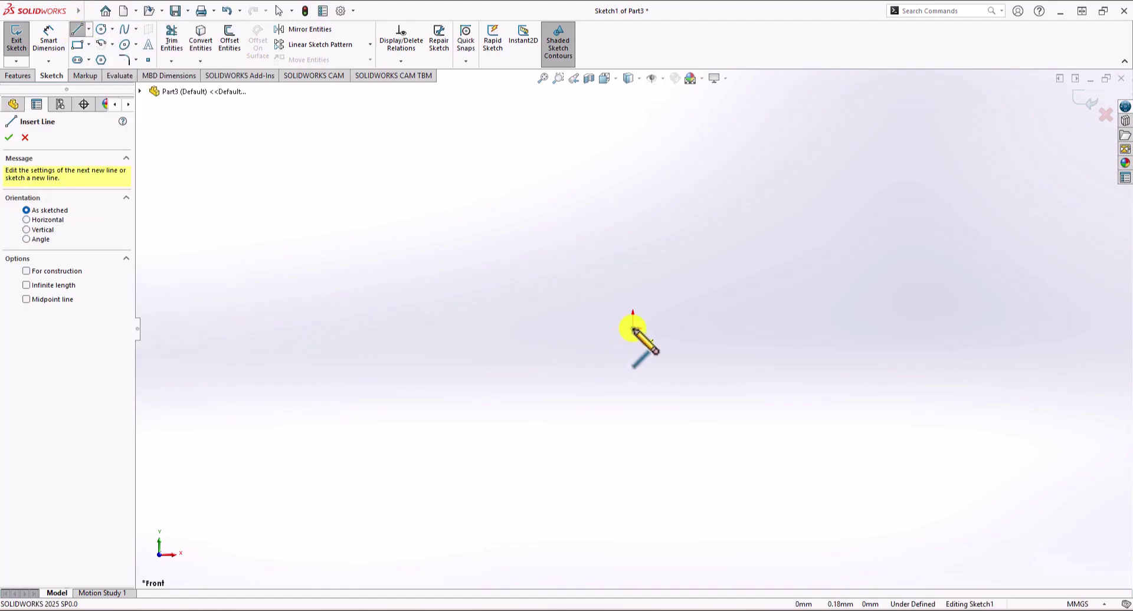
pyautogui.moveTo(633, 329); pyautogui.dragTo(851, 329)
pyautogui.click(851, 329)
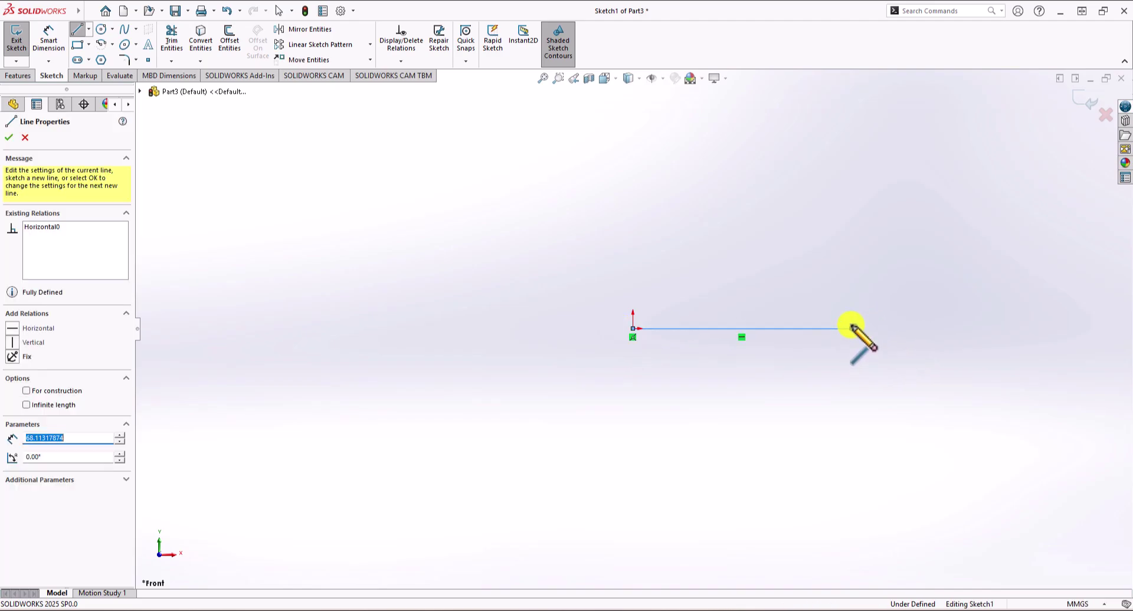
pyautogui.click(852, 284)
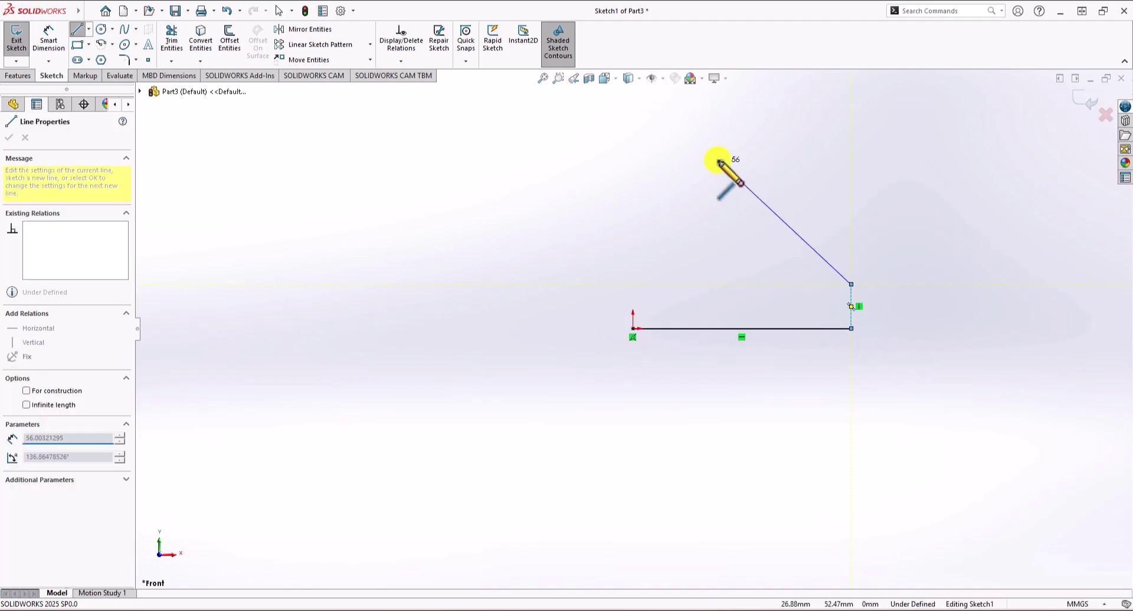
pyautogui.click(669, 112)
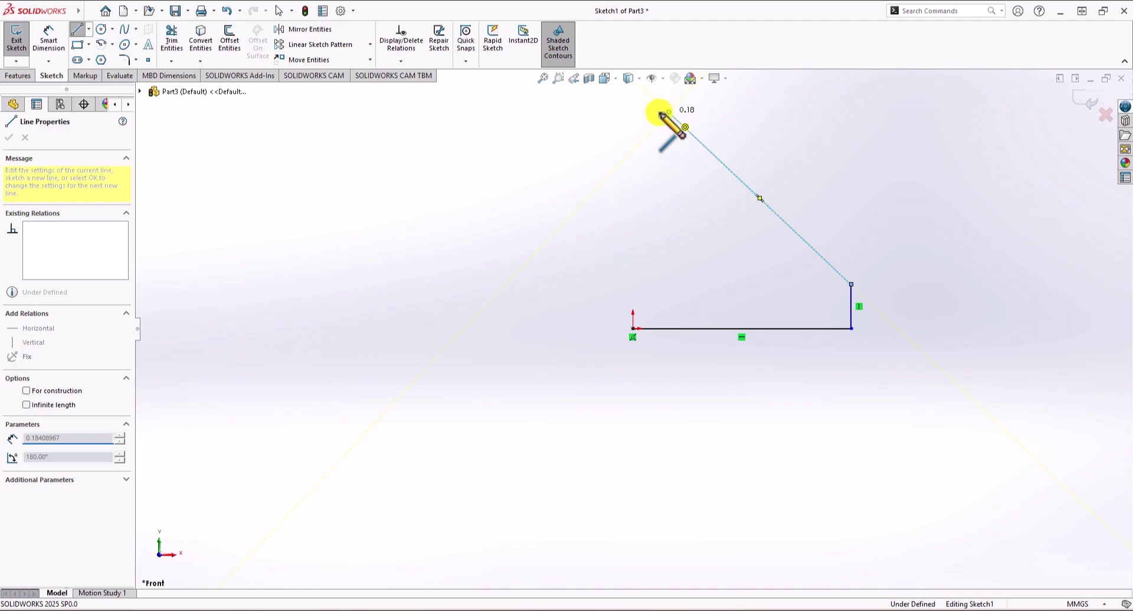
pyautogui.click(633, 112)
pyautogui.click(633, 329)
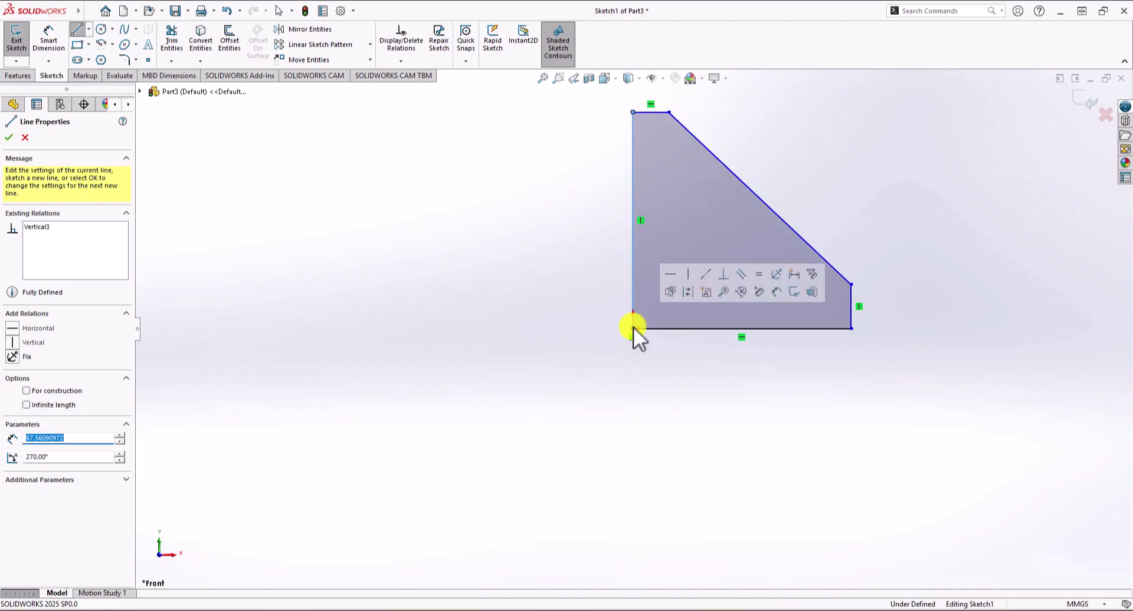
pyautogui.press('f')
pyautogui.press('Escape')
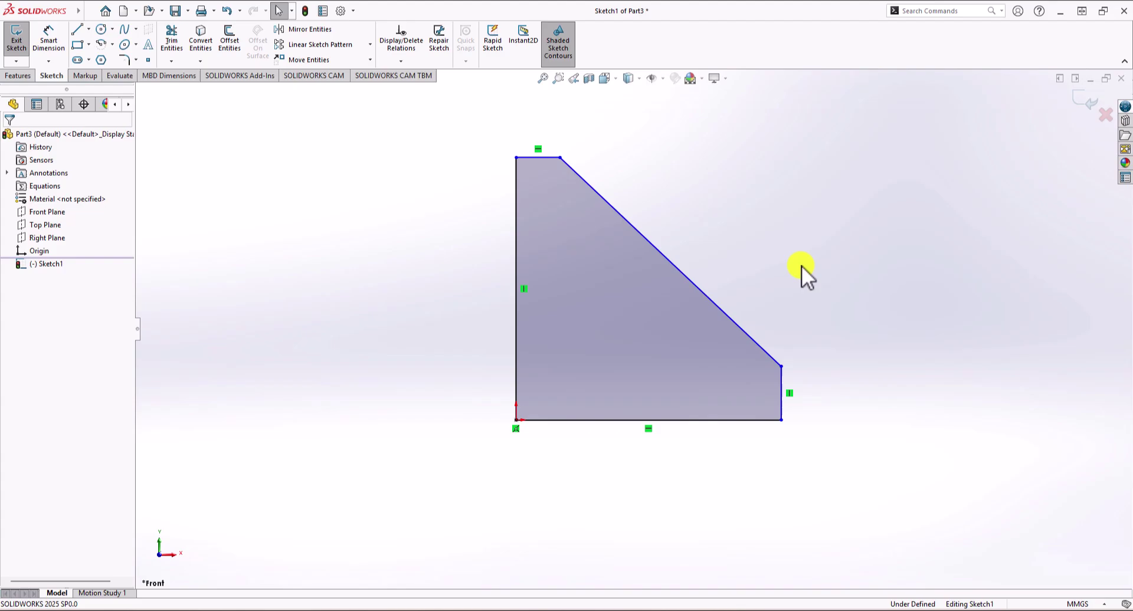
# Step: Dimension the bottom edge to 150 mm and the left side to 250 mm
pyautogui.click(57, 42)
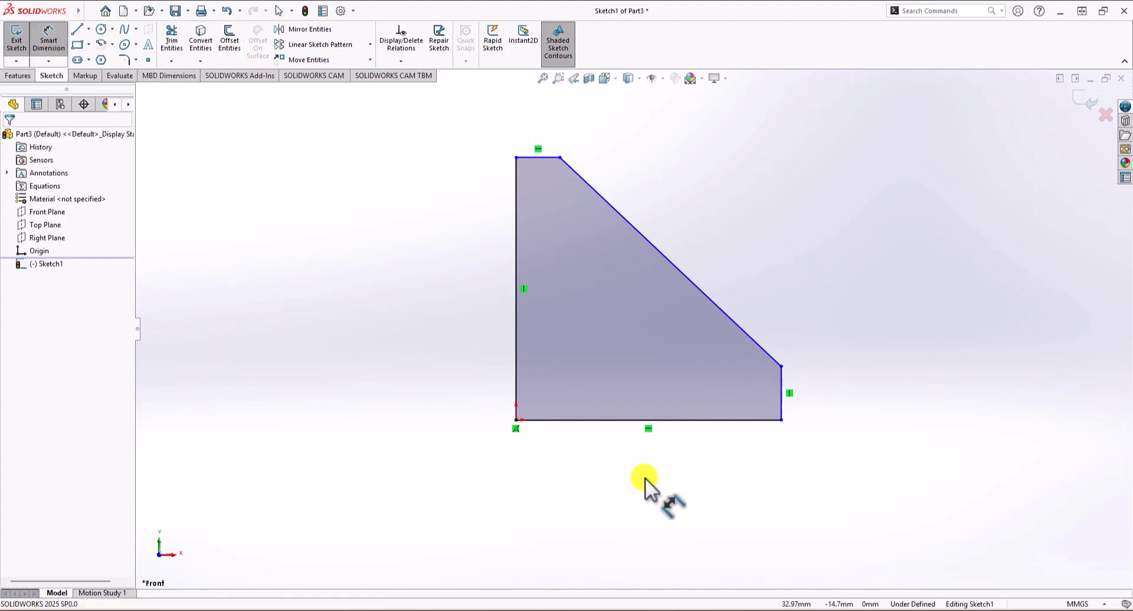
pyautogui.click(665, 421)
pyautogui.click(660, 448)
pyautogui.write('1')
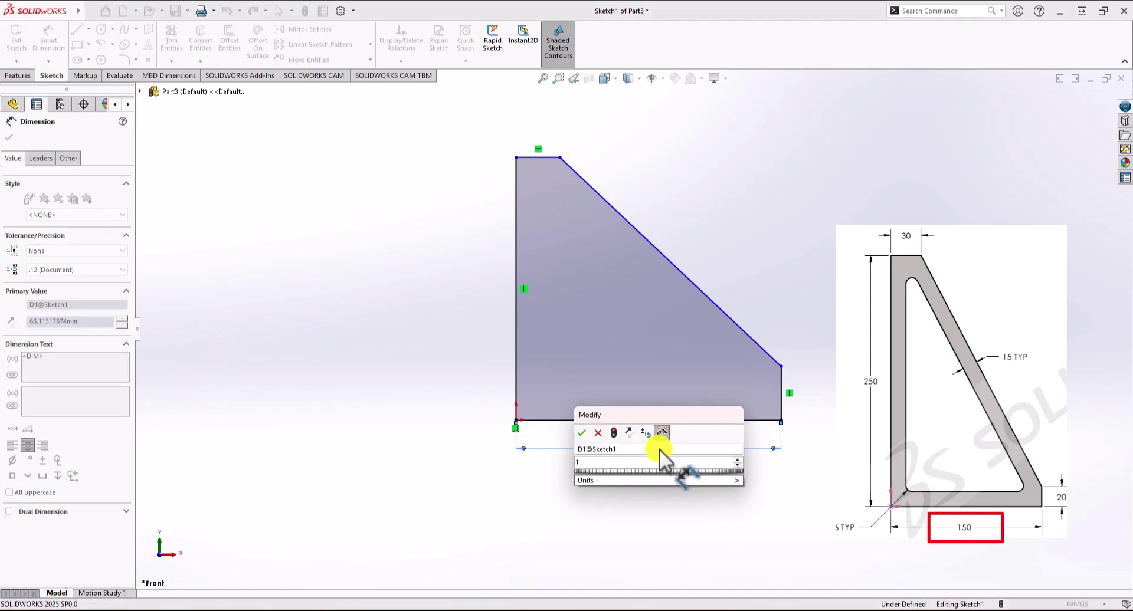
pyautogui.write('50')
pyautogui.press('Return')
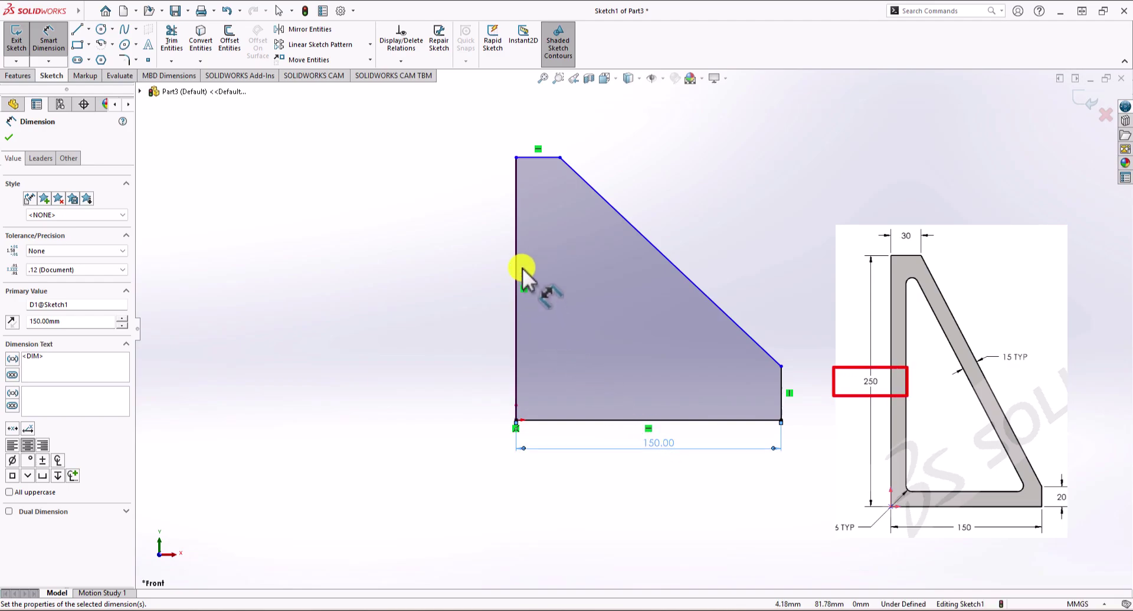
pyautogui.click(516, 246)
pyautogui.click(475, 286)
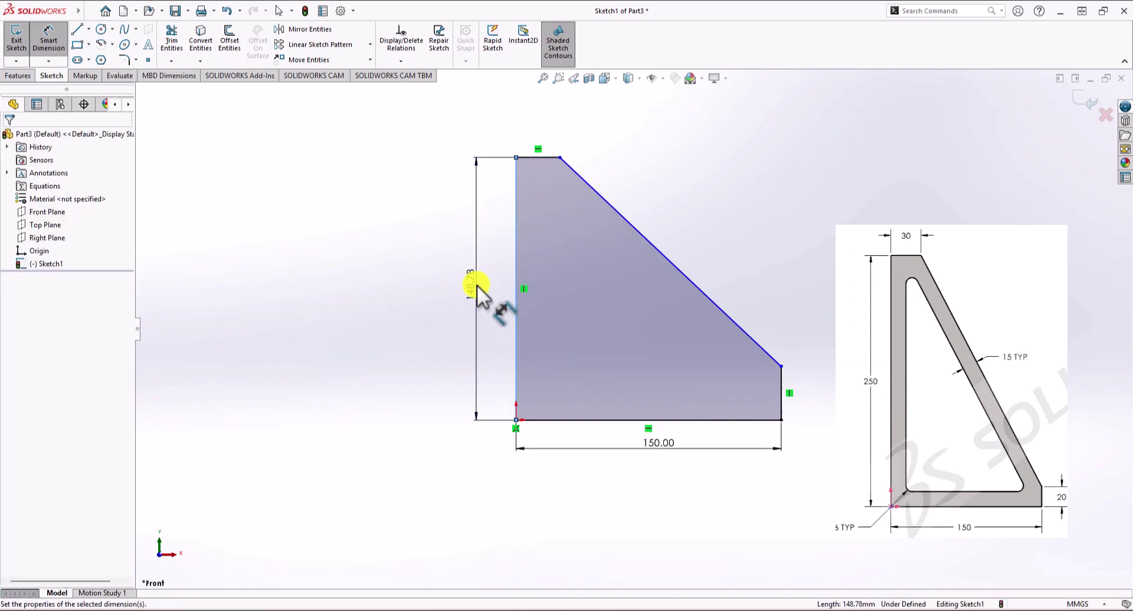
pyautogui.write('250')
pyautogui.press('Return')
# Step: Dimension the top edge to 30 mm and the short right side to 20 mm
pyautogui.press('f')
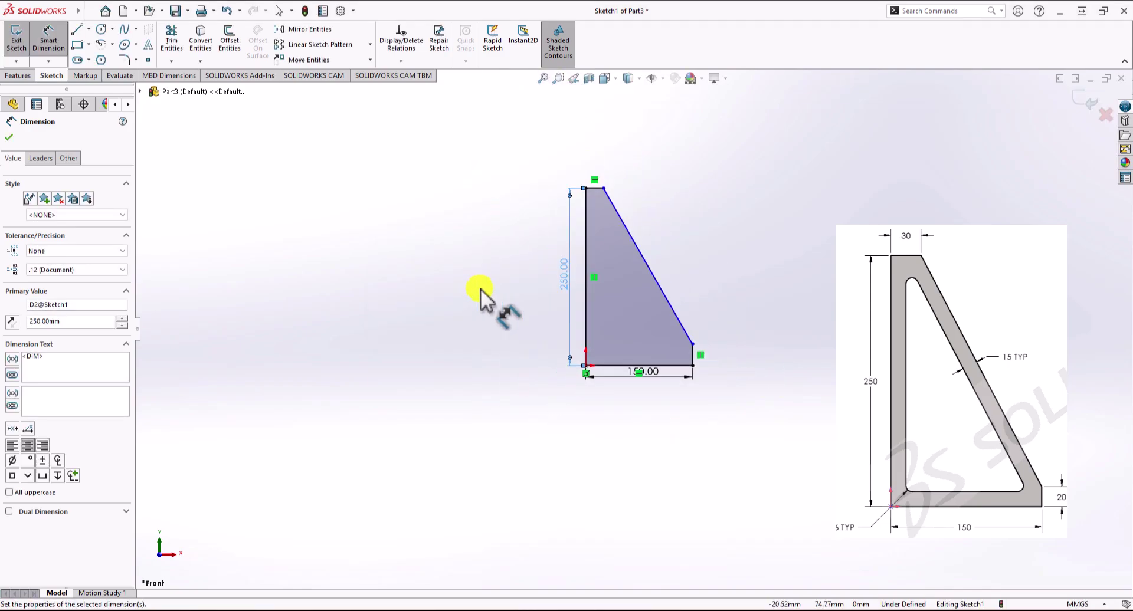
pyautogui.scroll(-3, 590, 188)
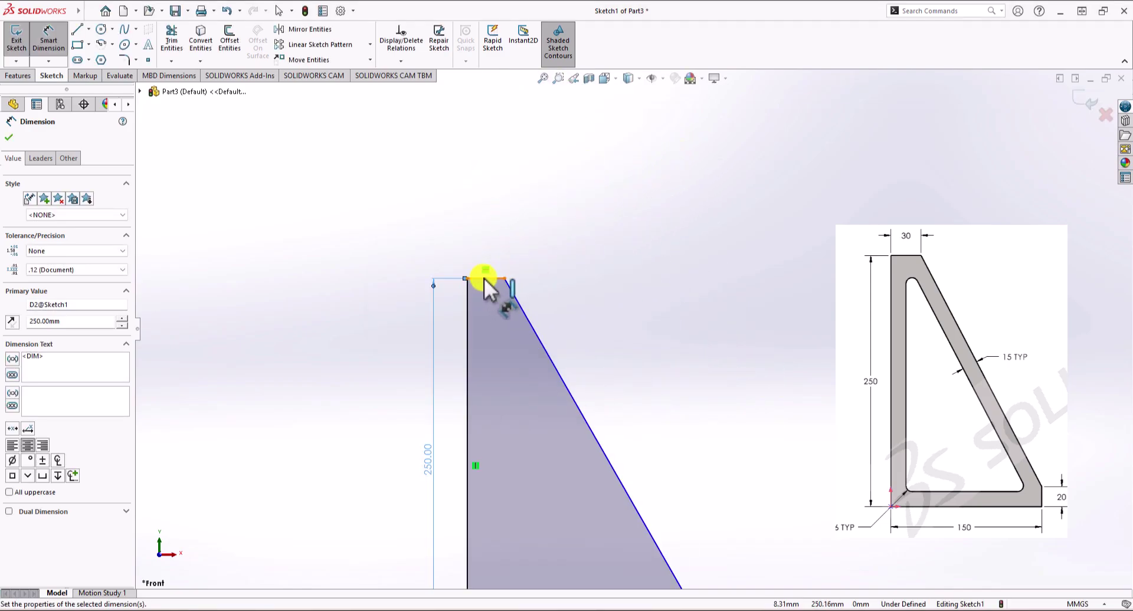
pyautogui.click(494, 279)
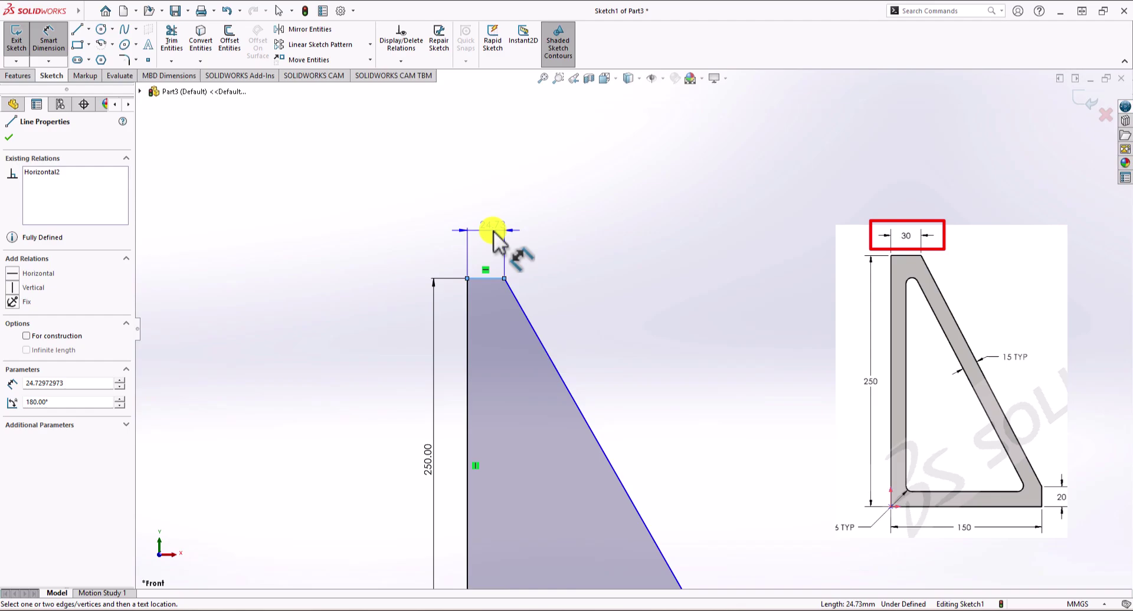
pyautogui.click(494, 232)
pyautogui.write('30')
pyautogui.press('Return')
pyautogui.press('f')
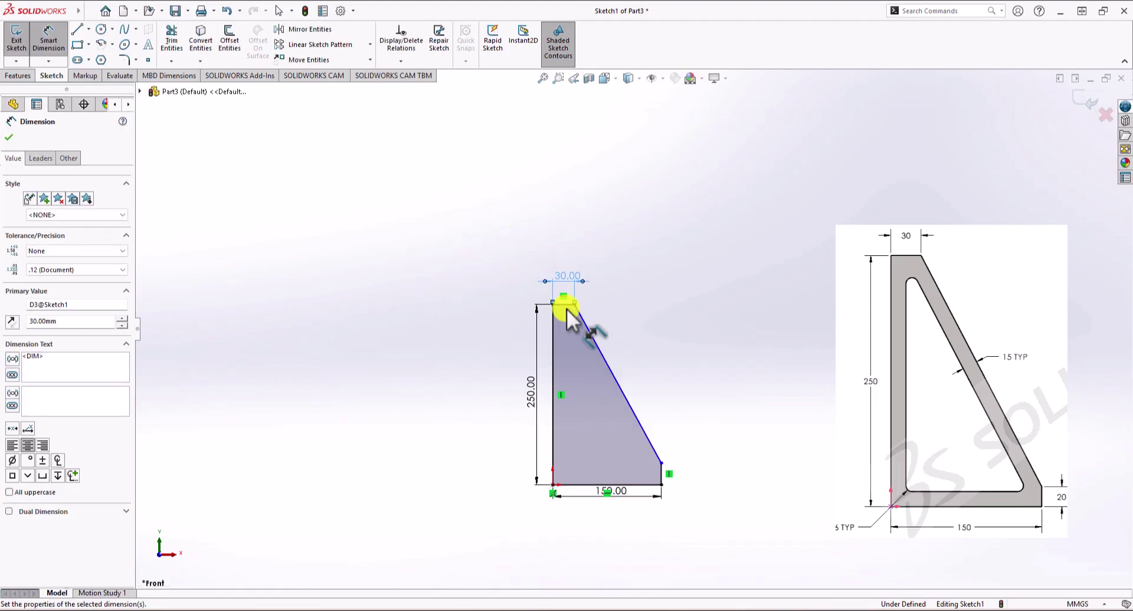
pyautogui.scroll(-2, 691, 484)
pyautogui.click(615, 414)
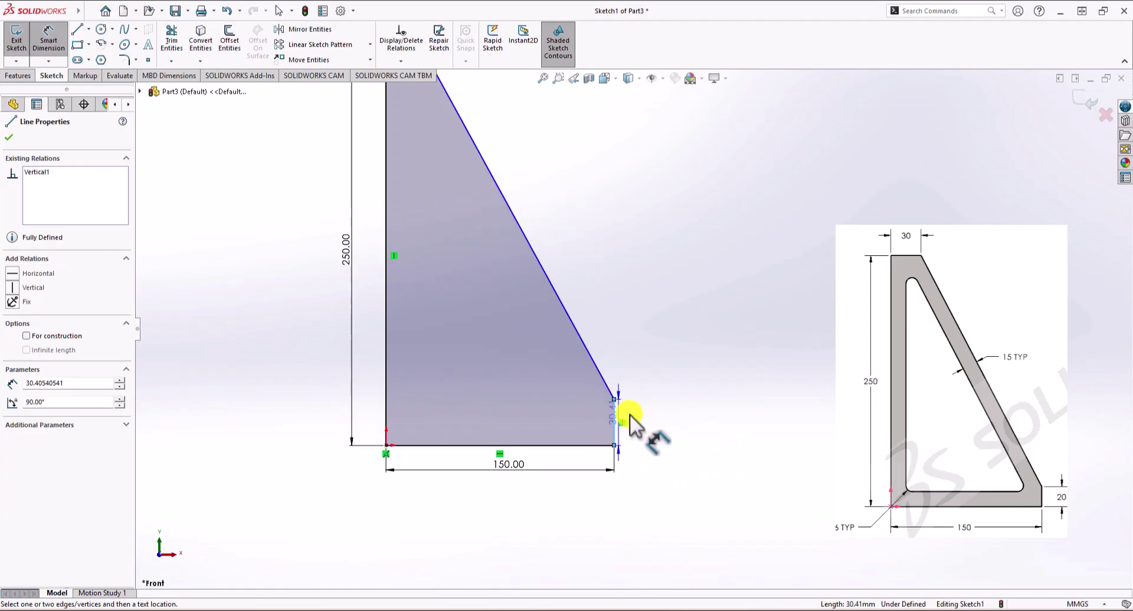
pyautogui.click(678, 469)
pyautogui.write('20')
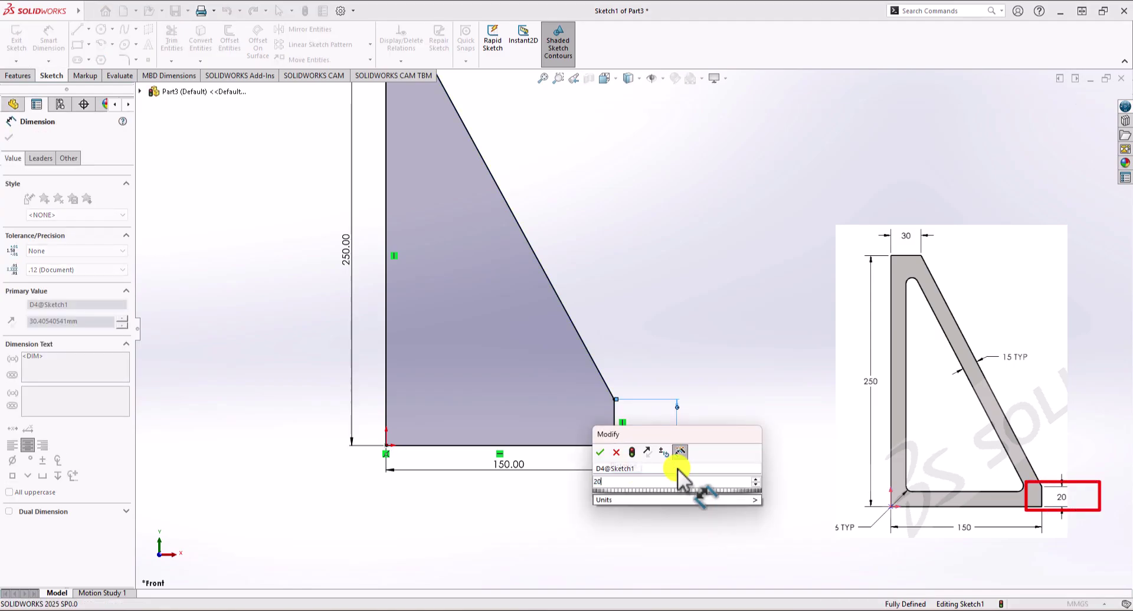
pyautogui.press('Return')
pyautogui.scroll(3, 677, 468)
pyautogui.scroll(-3, 569, 270)
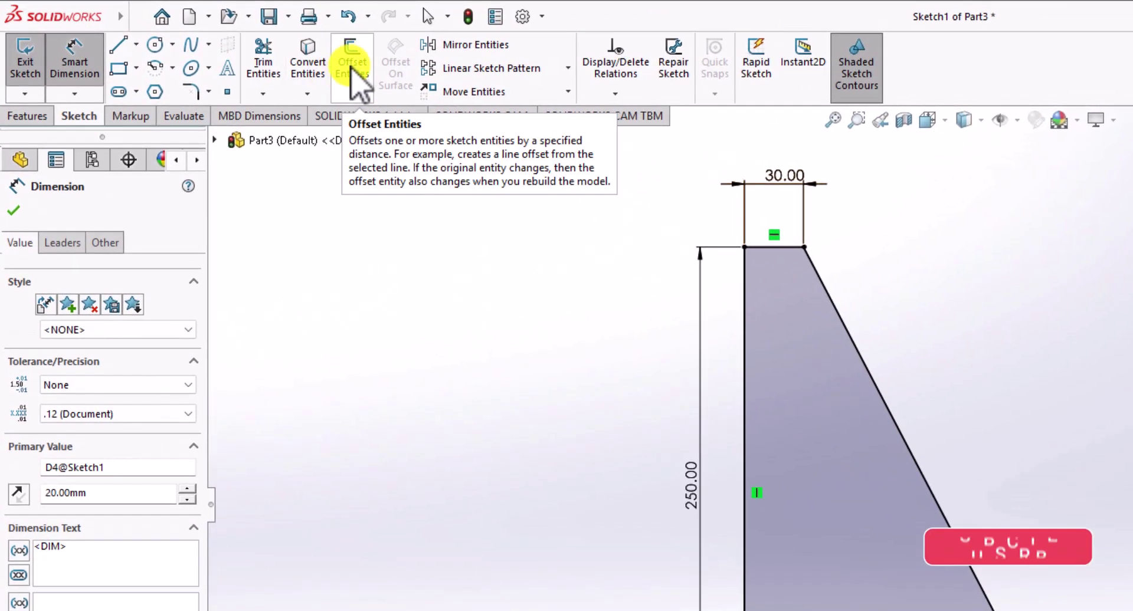
# Step: Offset the whole outline chain 15 mm inward, reversed to the inside, to form the inner triangle
pyautogui.click(354, 78)
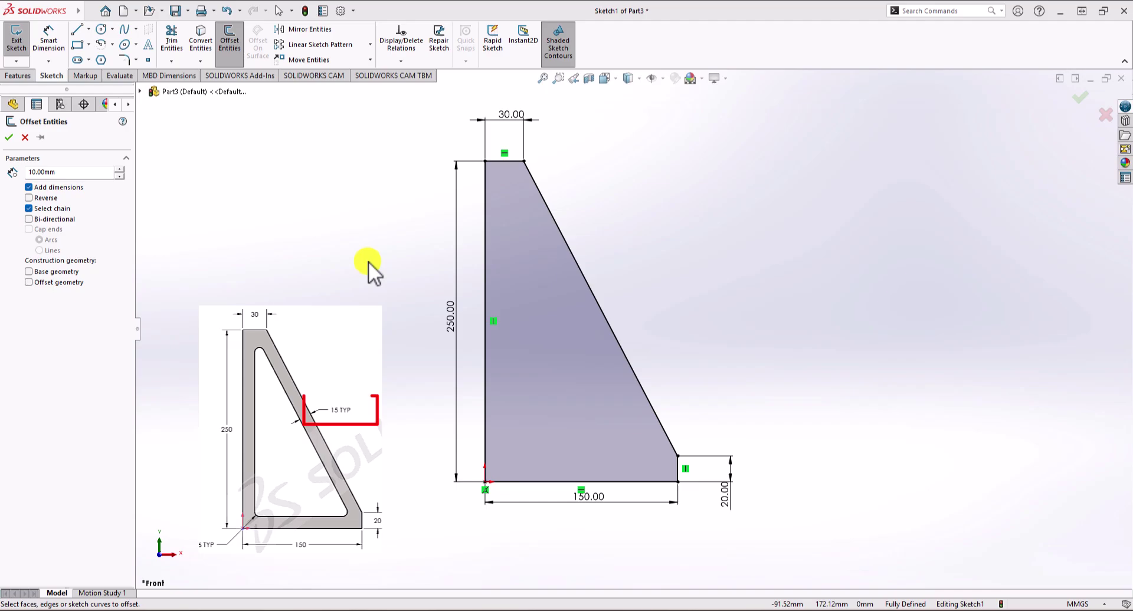
pyautogui.doubleClick(59, 172)
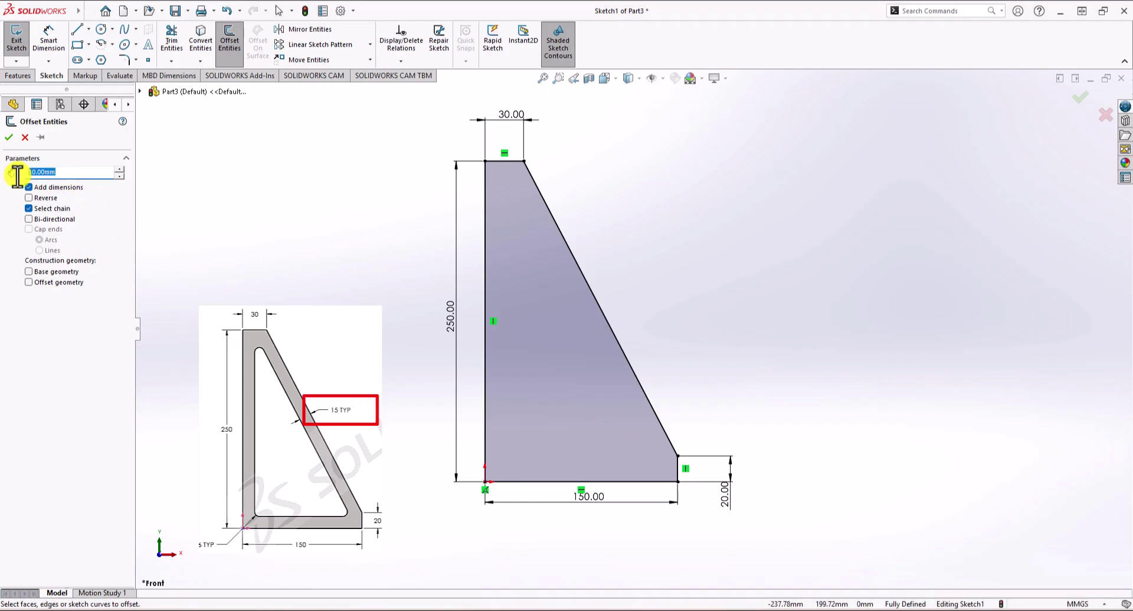
pyautogui.write('15')
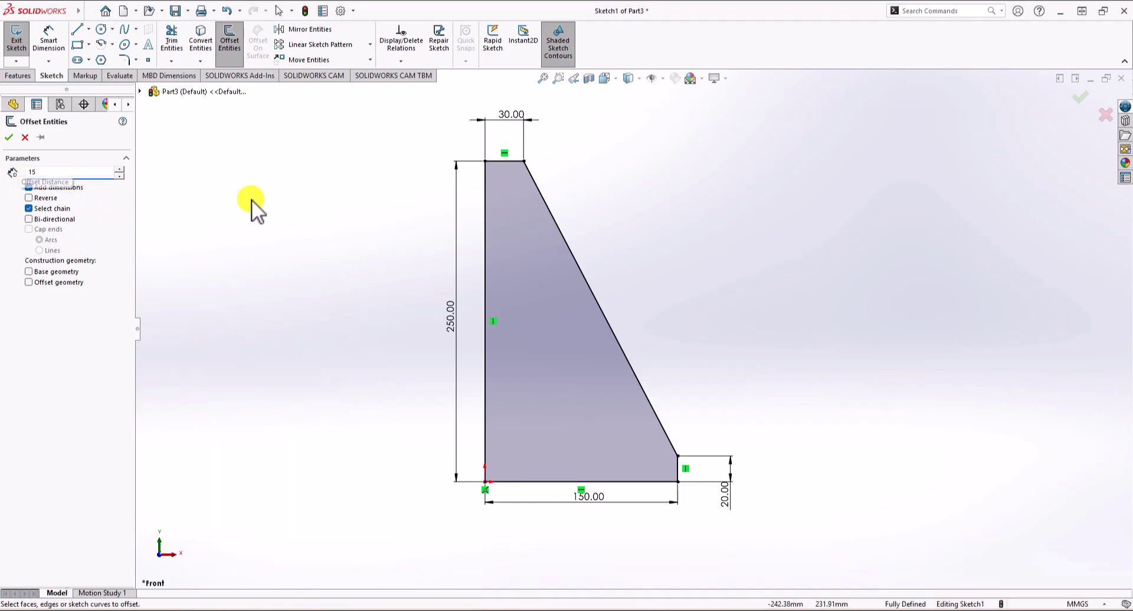
pyautogui.press('Return')
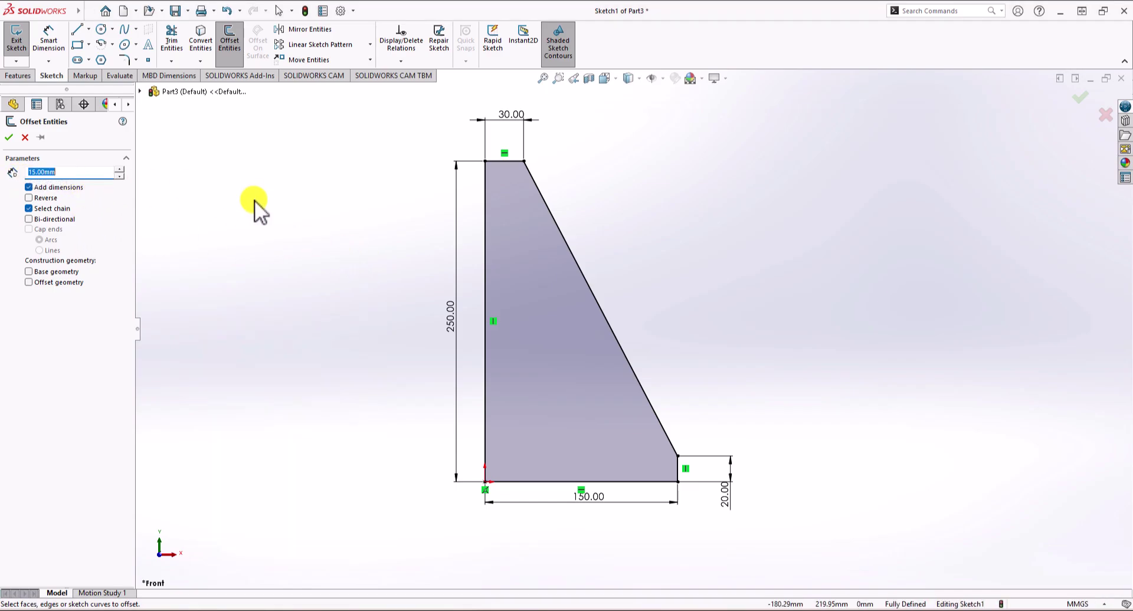
pyautogui.click(508, 164)
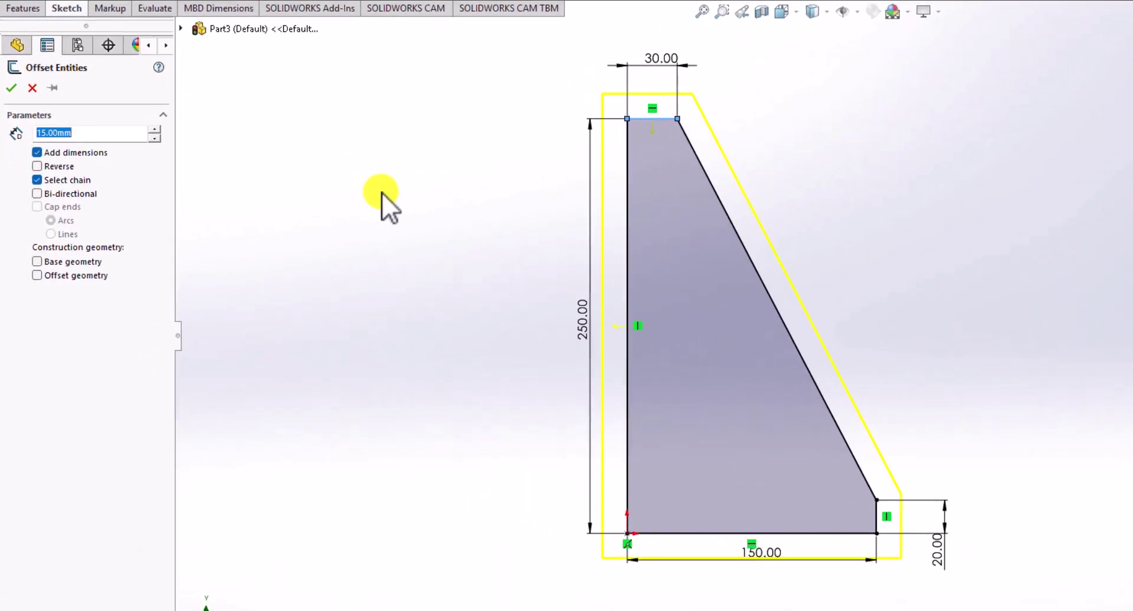
pyautogui.click(79, 134)
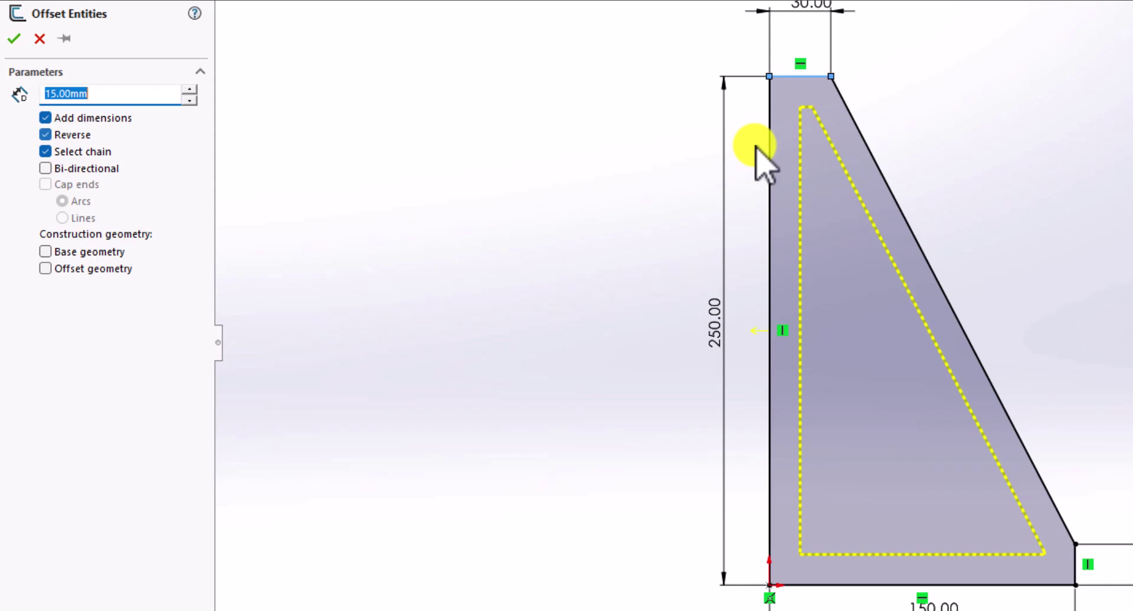
pyautogui.click(13, 39)
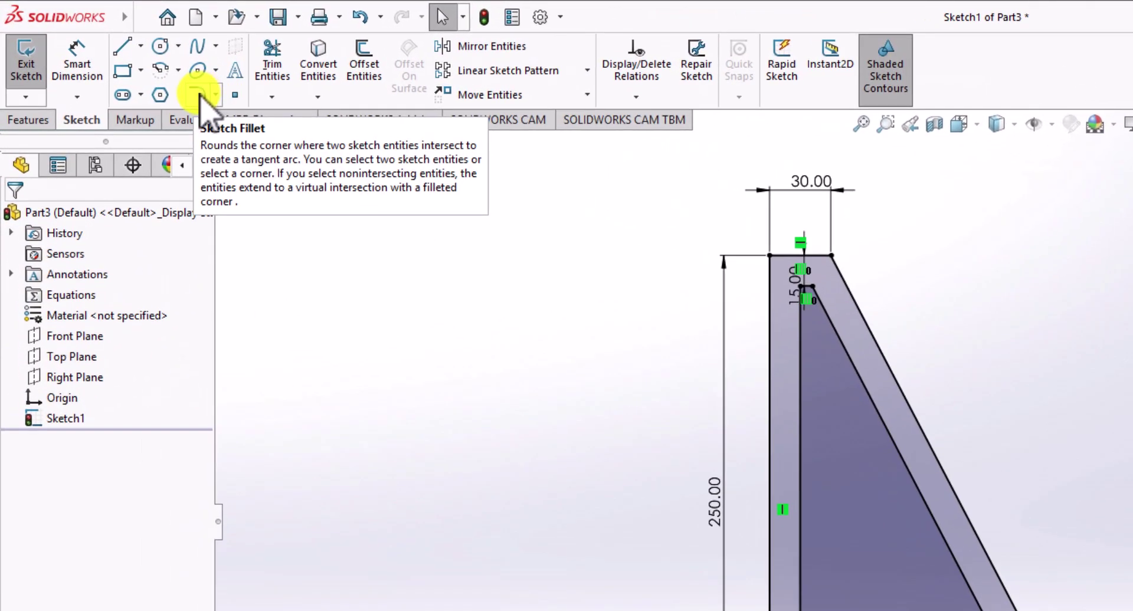
# Step: Set the sketch fillet radius to 6 mm and fillet the top inner corner
pyautogui.click(200, 94)
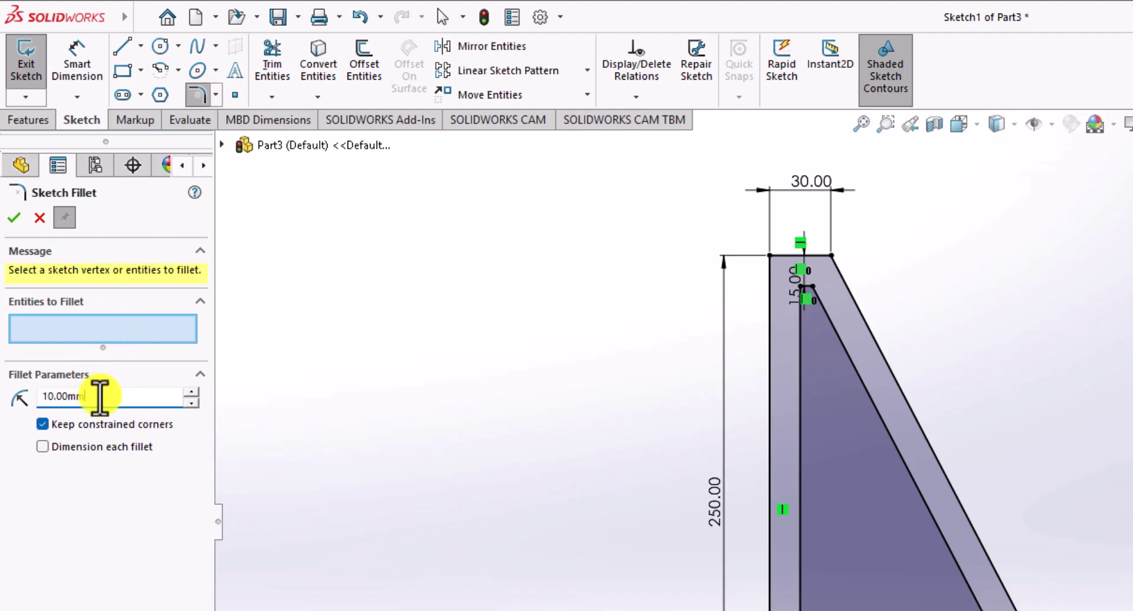
pyautogui.write('6')
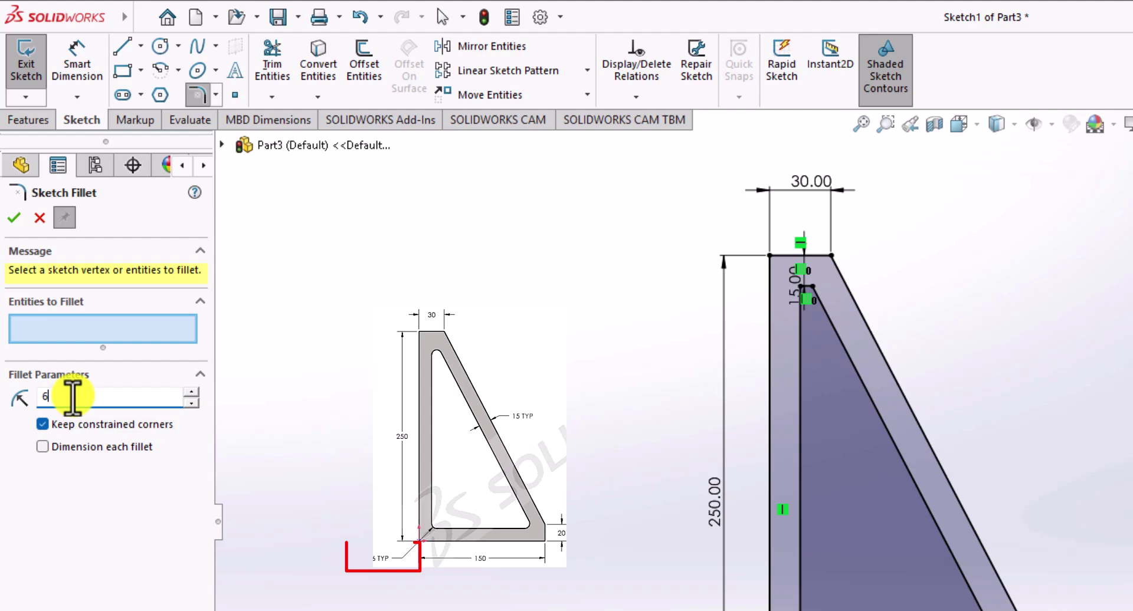
pyautogui.press('Return')
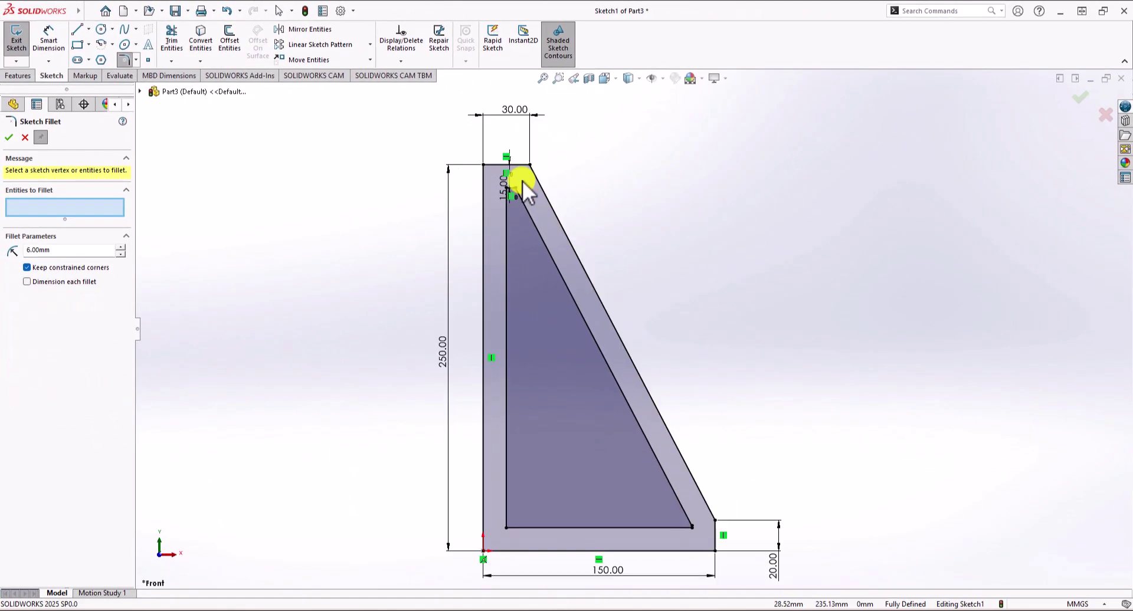
pyautogui.scroll(-2, 522, 181)
pyautogui.scroll(-1, 568, 256)
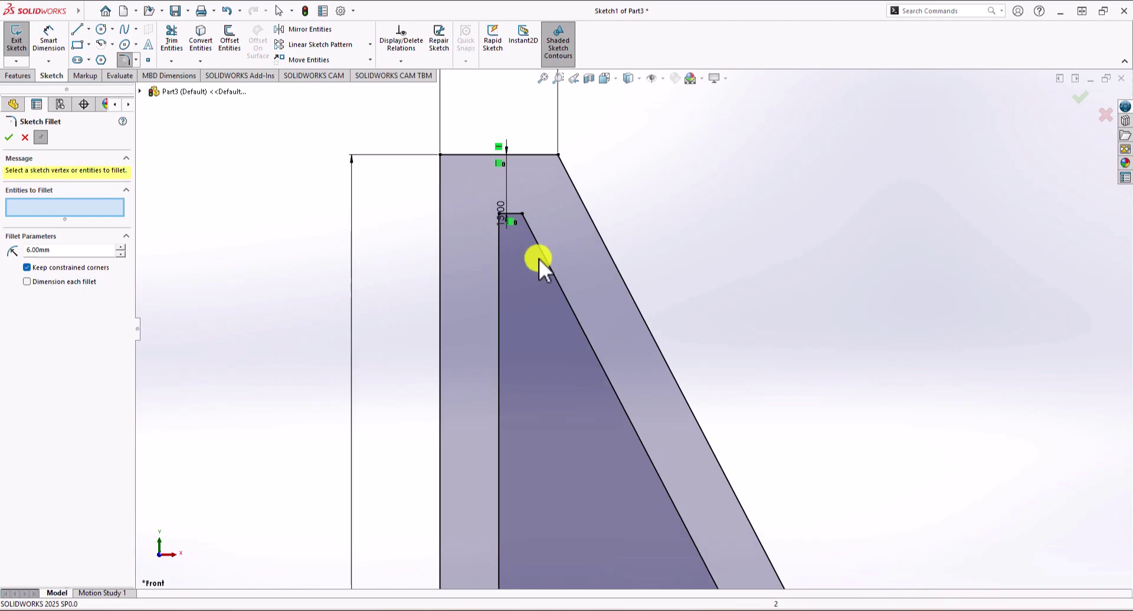
pyautogui.click(499, 250)
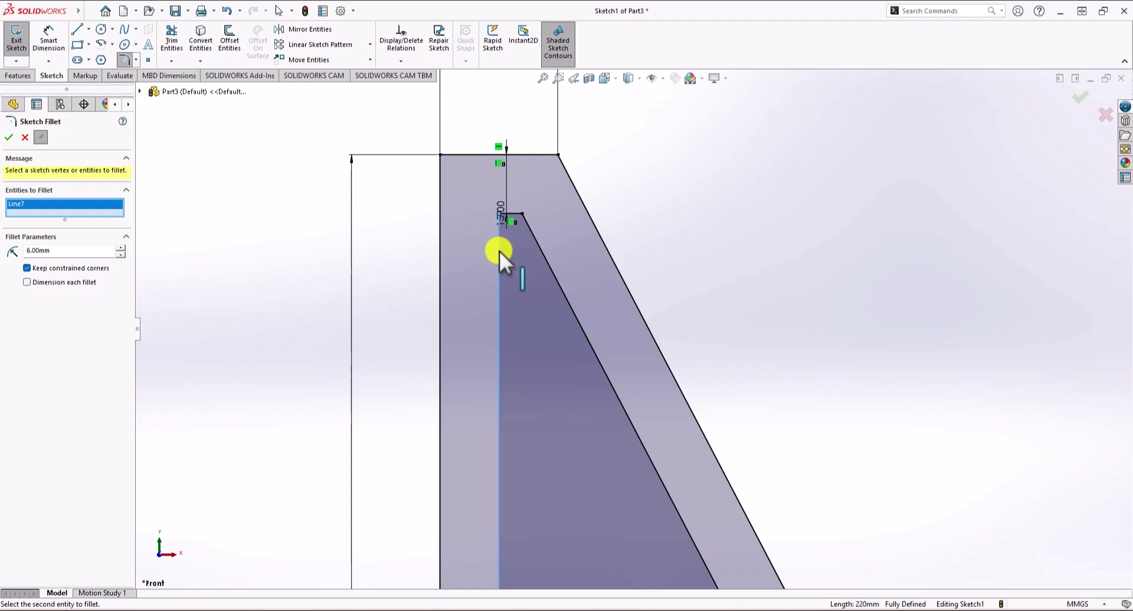
pyautogui.click(543, 249)
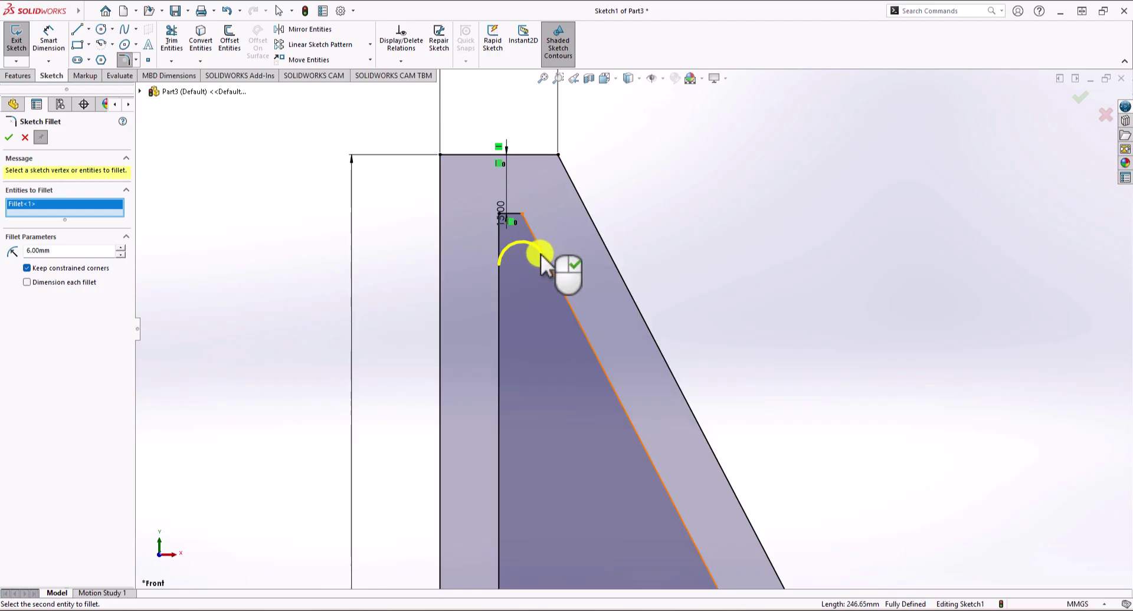
pyautogui.scroll(5, 523, 296)
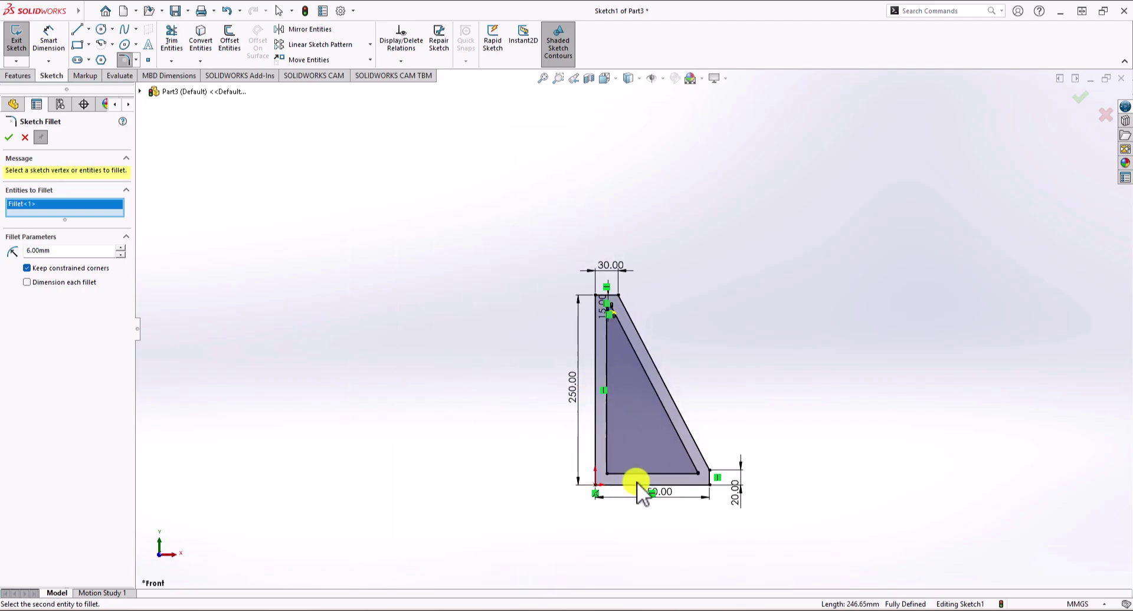
pyautogui.scroll(-6, 636, 483)
# Step: Fillet the bottom-left and bottom-right inner corners, then apply all three 6 mm fillets
pyautogui.click(580, 373)
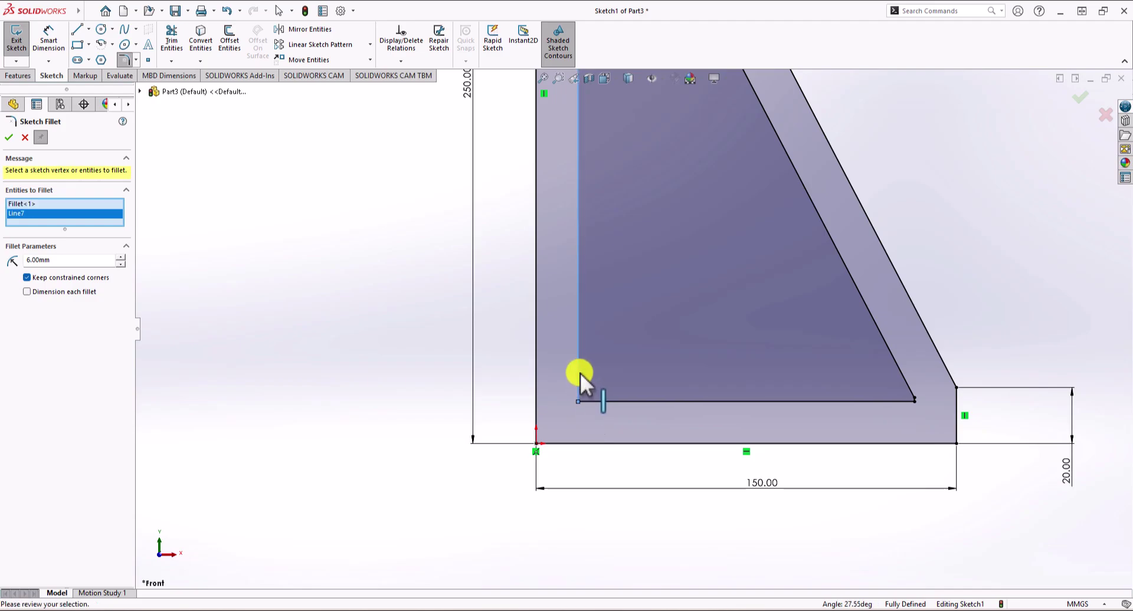
pyautogui.click(611, 401)
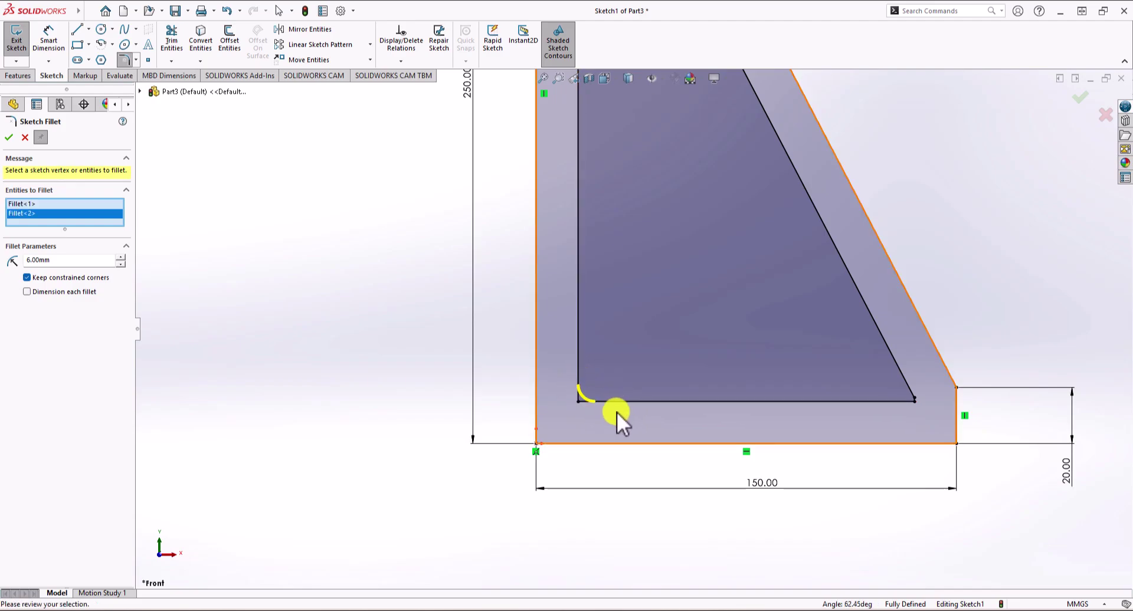
pyautogui.scroll(3, 626, 419)
pyautogui.scroll(-5, 792, 357)
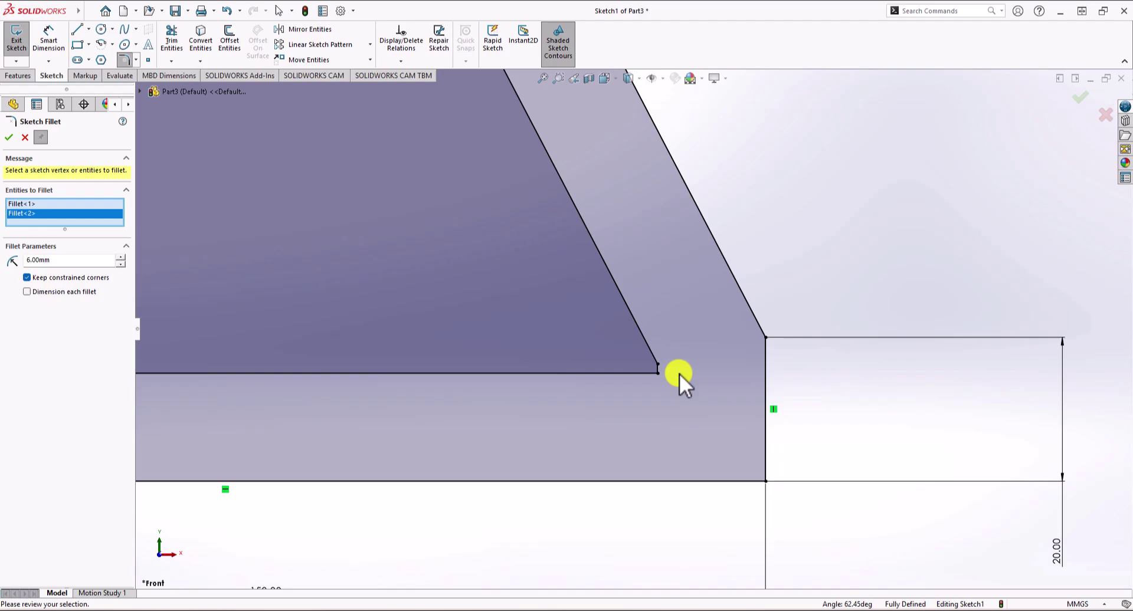
pyautogui.click(632, 374)
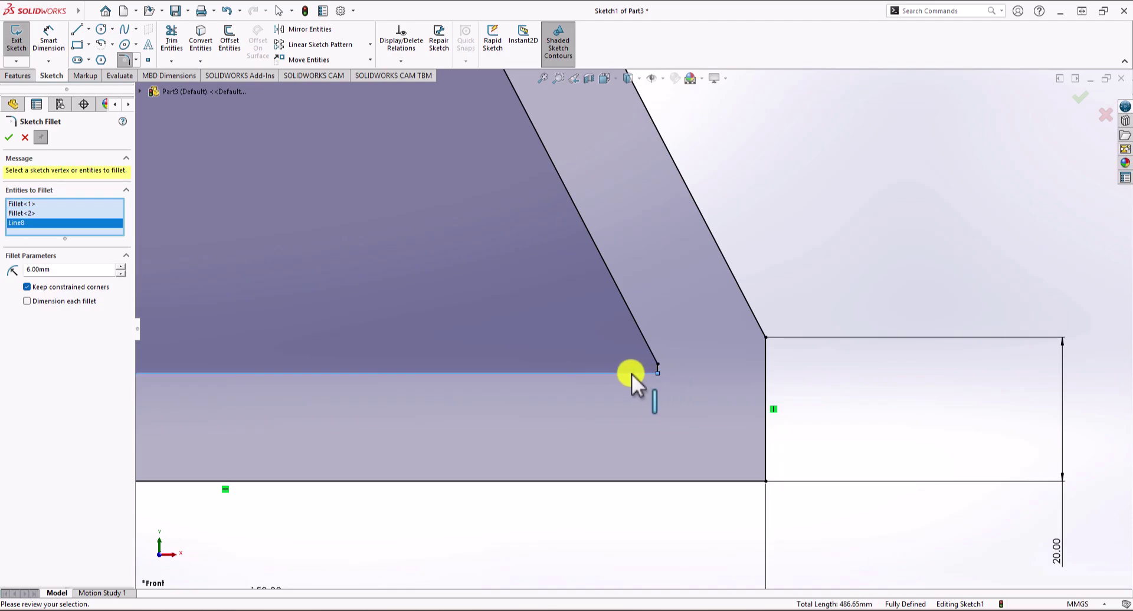
pyautogui.click(630, 307)
pyautogui.scroll(8, 630, 383)
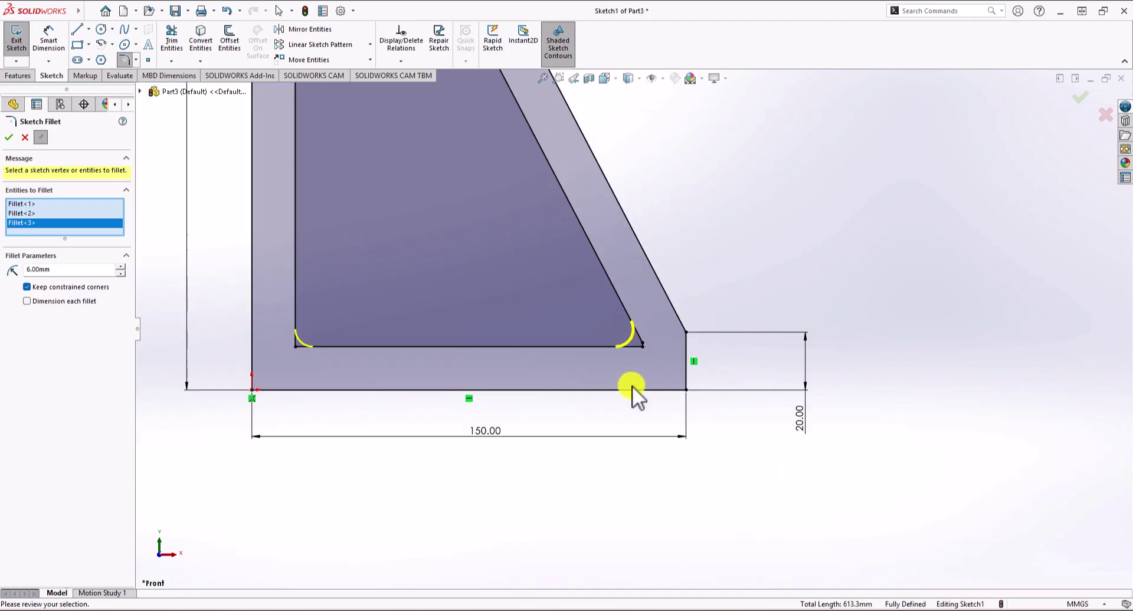
pyautogui.scroll(-2, 626, 204)
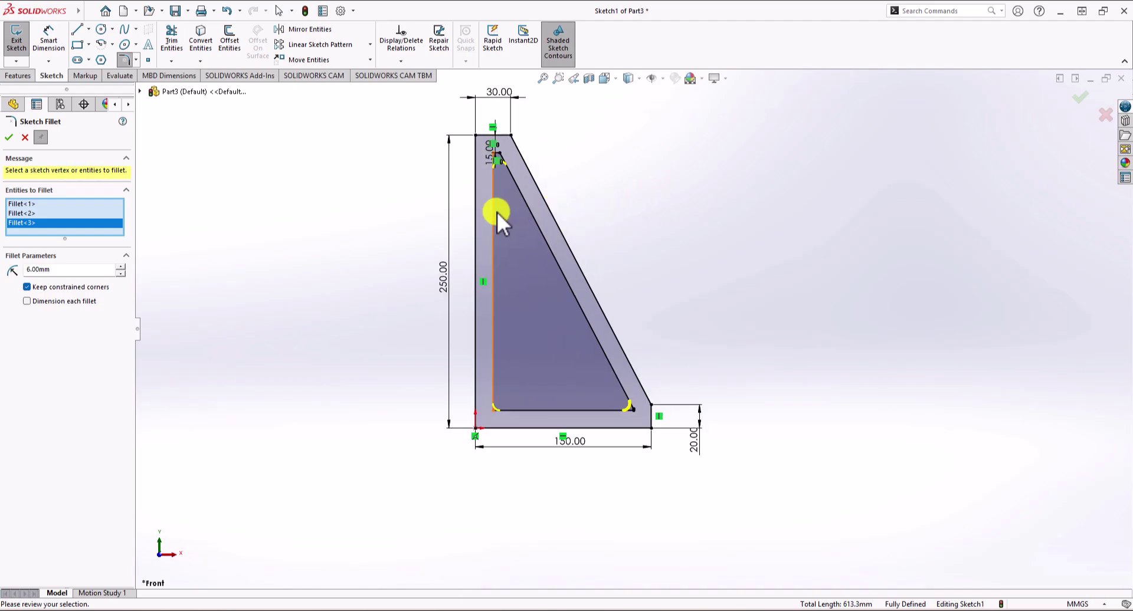
pyautogui.click(9, 139)
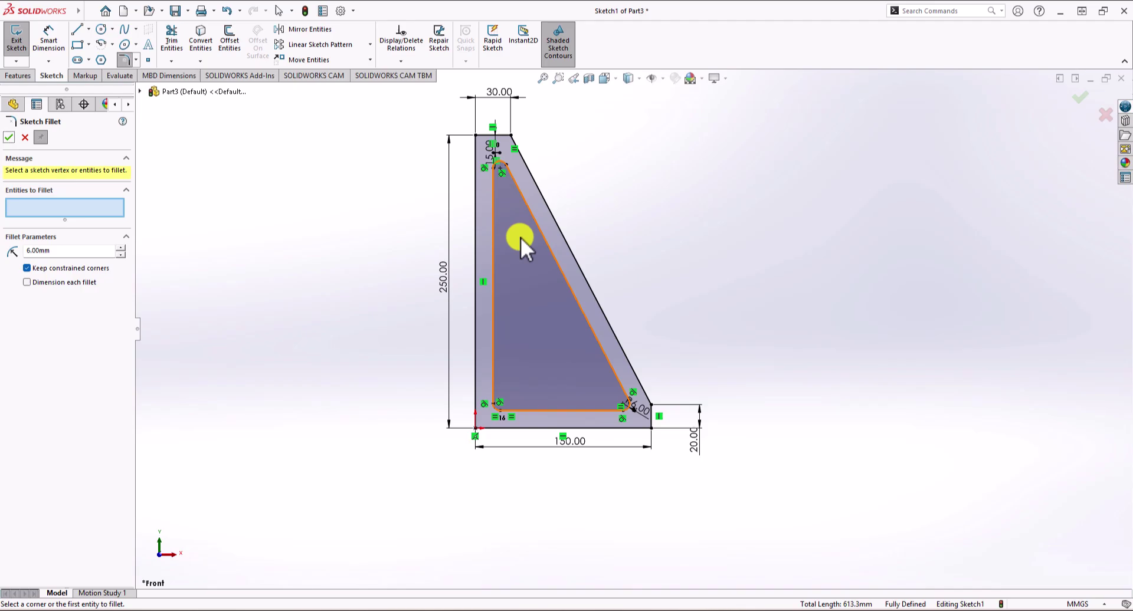
pyautogui.press('Escape')
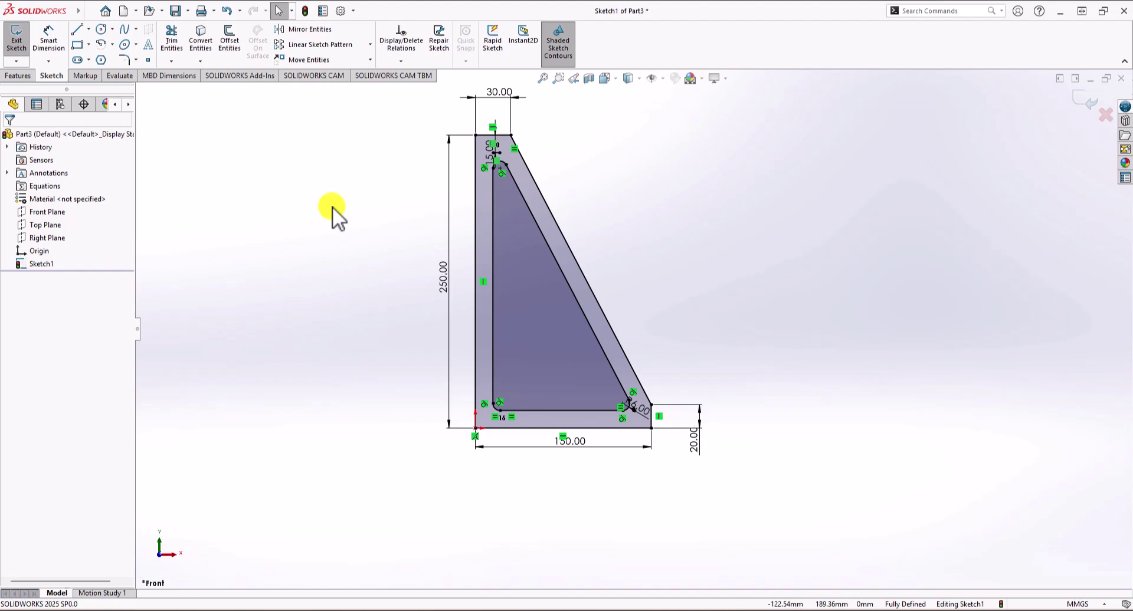
# Step: Extrude the frame band between the triangles to a depth of 12 mm as Boss-Extrude1
pyautogui.click(17, 76)
pyautogui.click(29, 33)
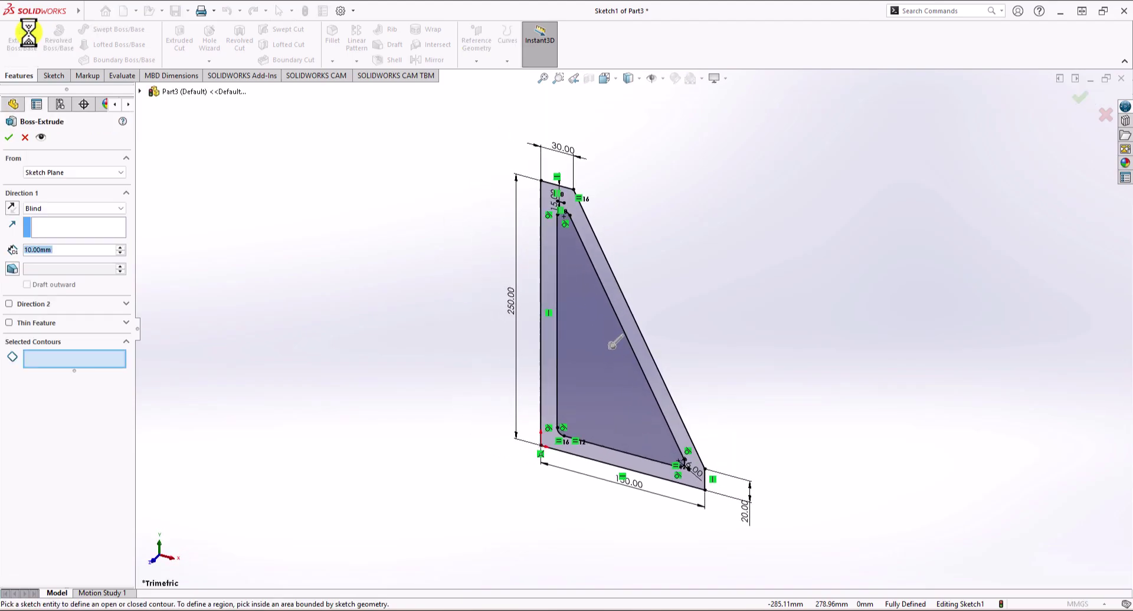
pyautogui.click(593, 236)
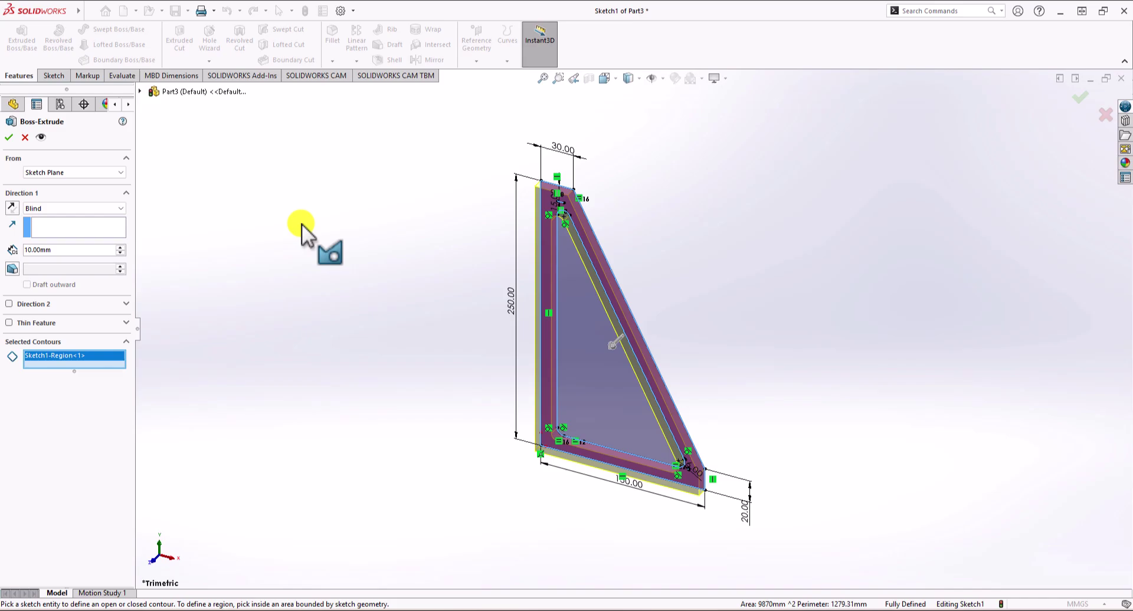
pyautogui.moveTo(80, 250); pyautogui.dragTo(13, 251)
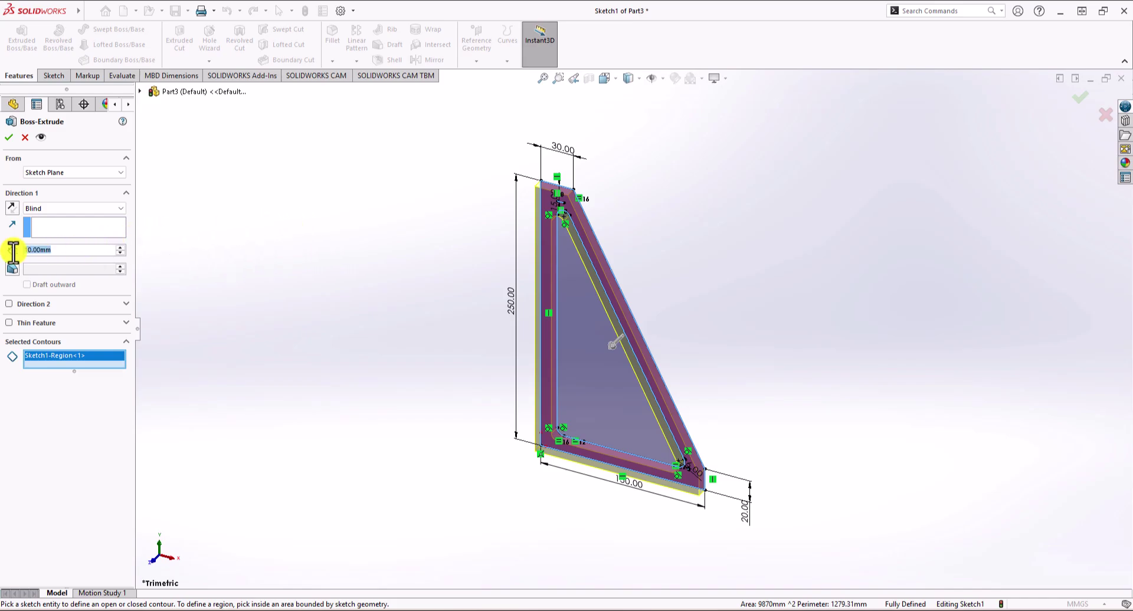
pyautogui.write('12')
pyautogui.press('Return')
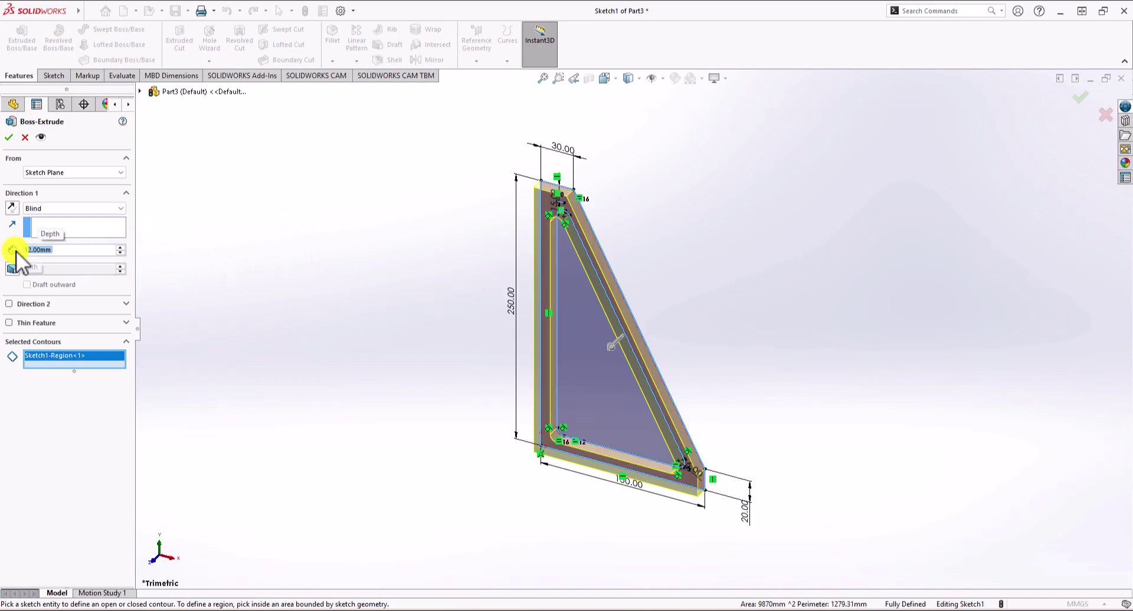
pyautogui.click(11, 140)
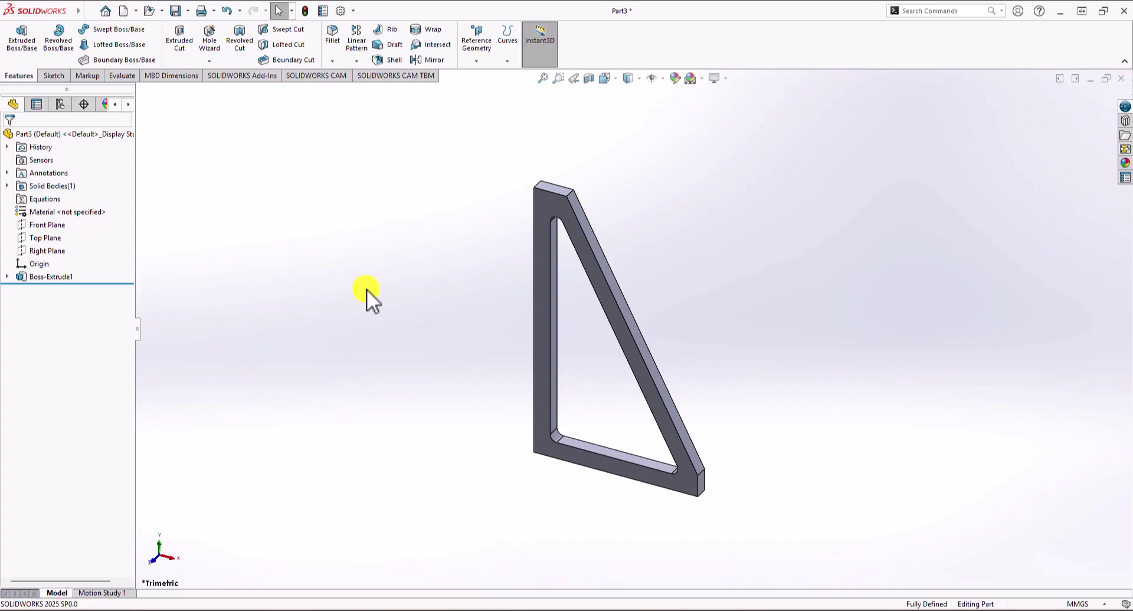
pyautogui.hotkey('alt', 'Tab')
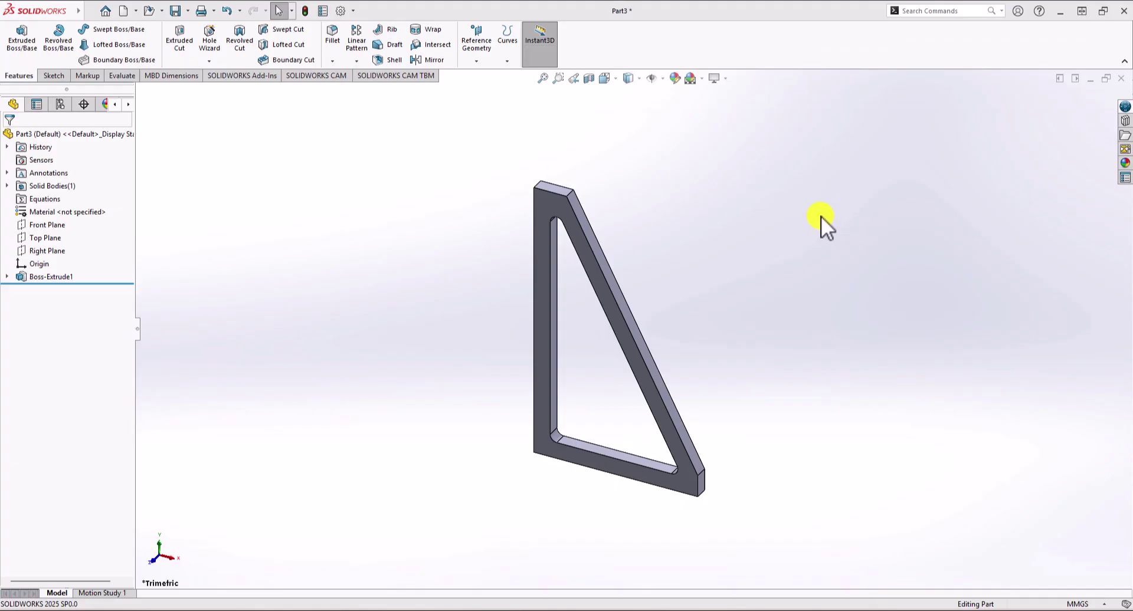
# Step: Show the part's Mass Properties to read the 118439.97 mm³ volume
pyautogui.click(117, 76)
pyautogui.click(101, 42)
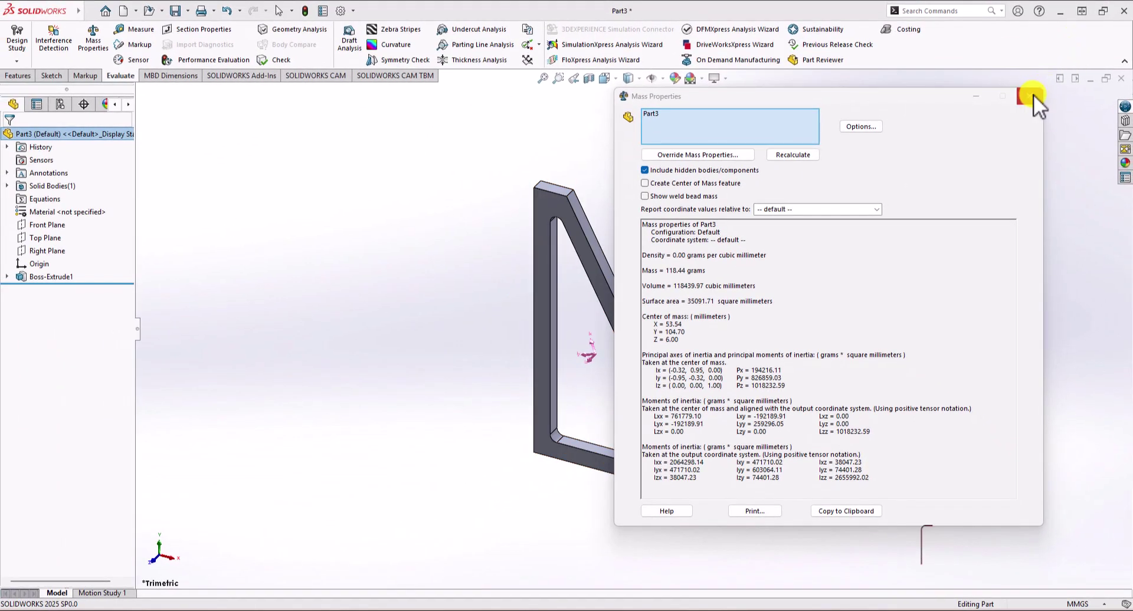
pyautogui.click(1031, 94)
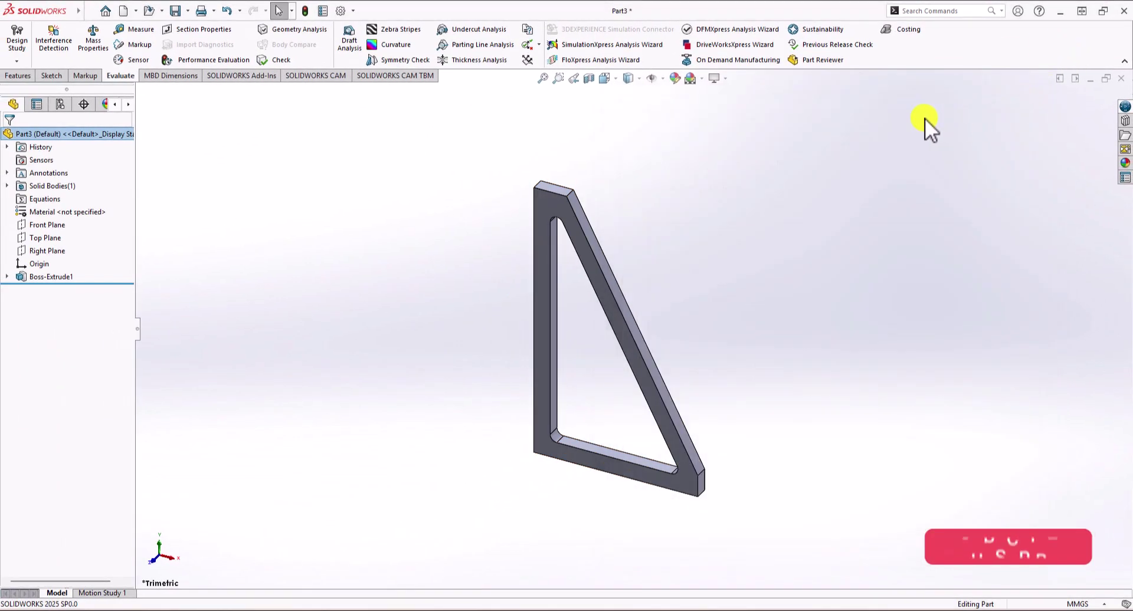